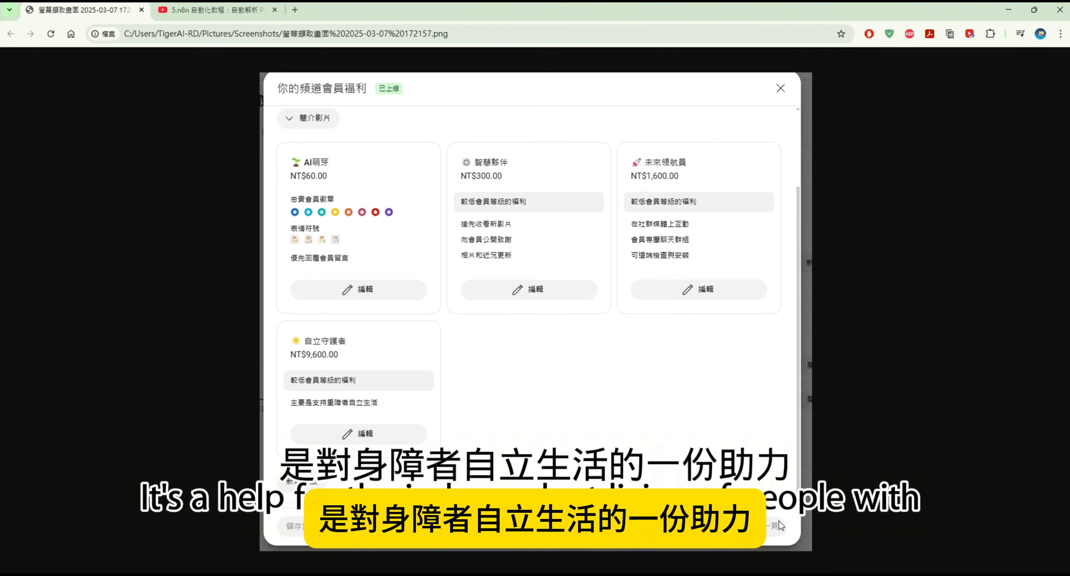
# View the support options below the n8n PDF chart parsing video on YouTube
pyautogui.click(245, 10)
pyautogui.scroll(-2, 706, 251)
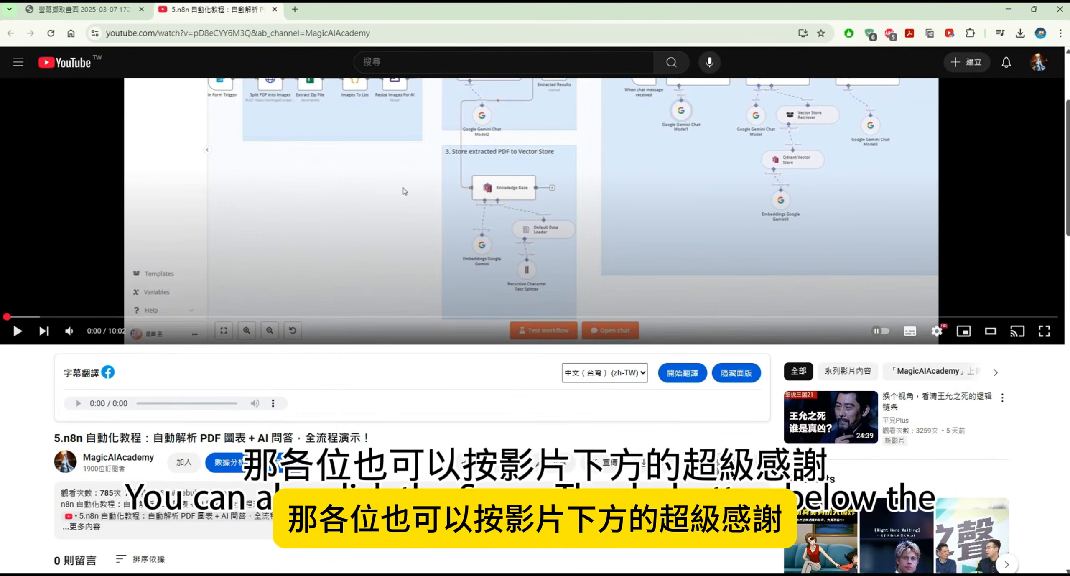
pyautogui.click(717, 469)
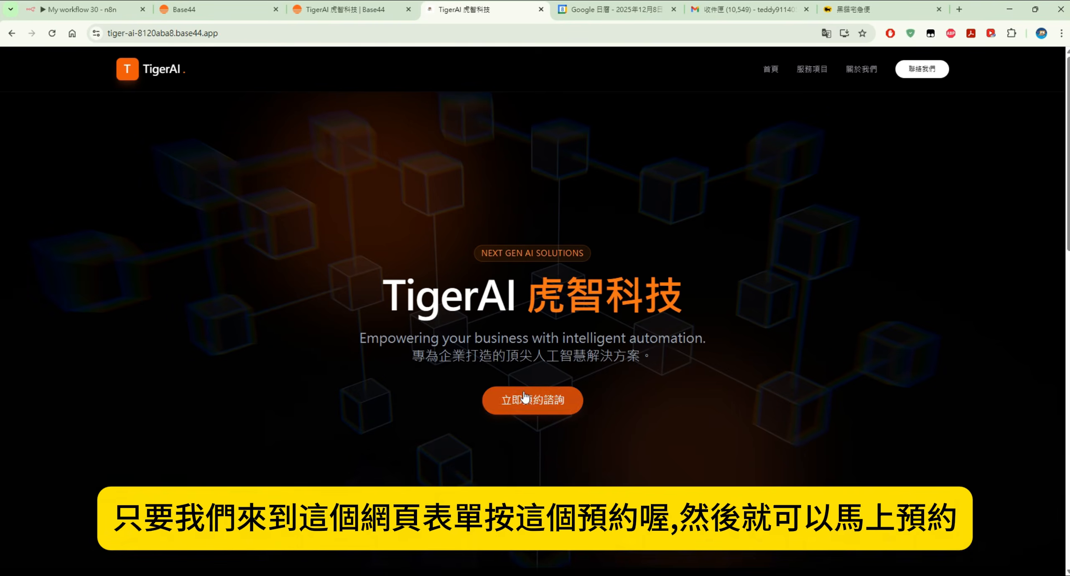
# Start a test execution of My workflow 30 in n8n and submit the filled-in consultation booking form on the TigerAI page
pyautogui.click(562, 400)
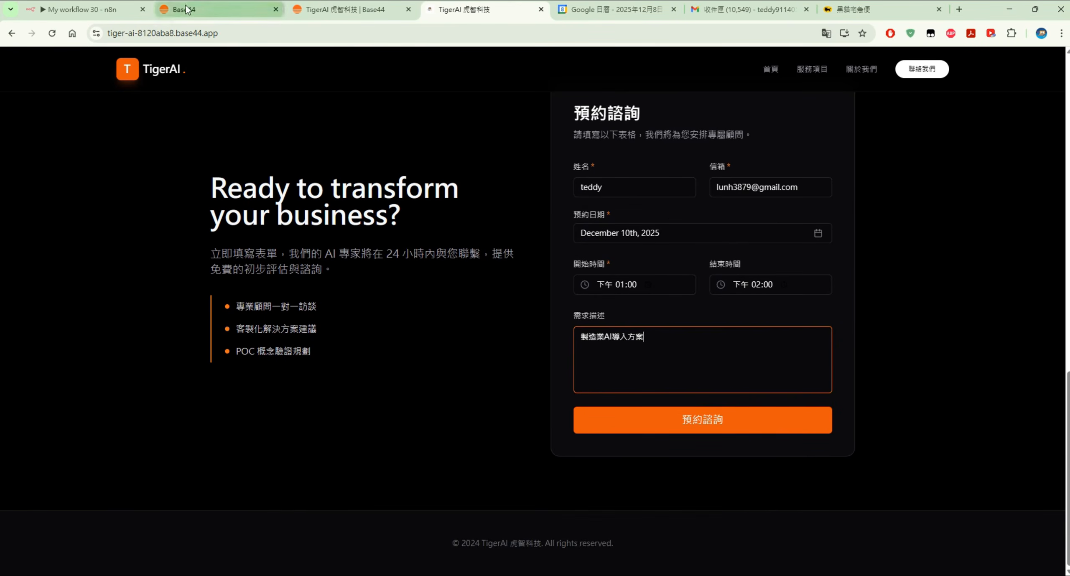
pyautogui.click(116, 12)
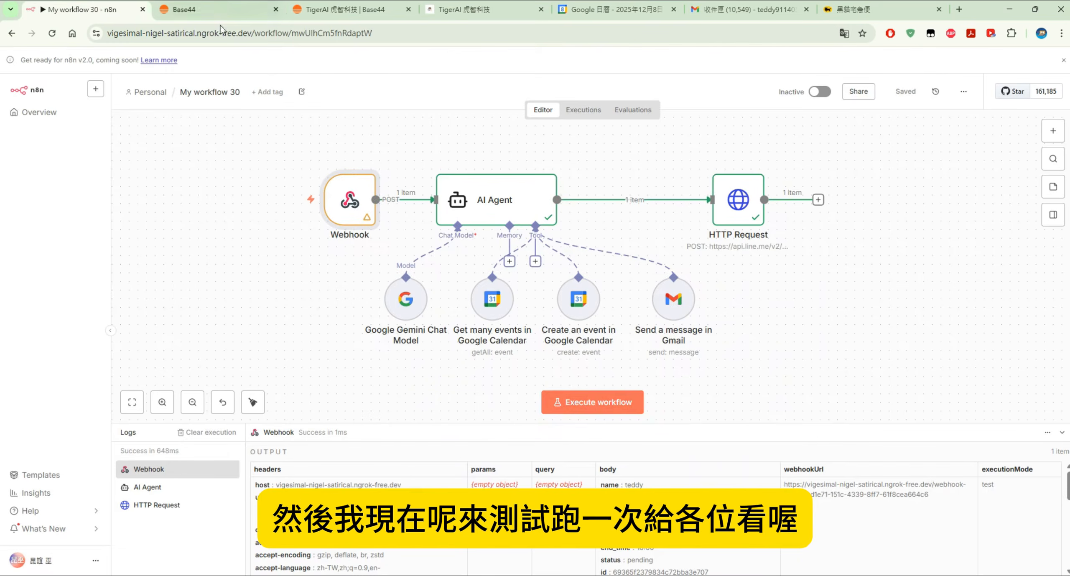
pyautogui.click(596, 403)
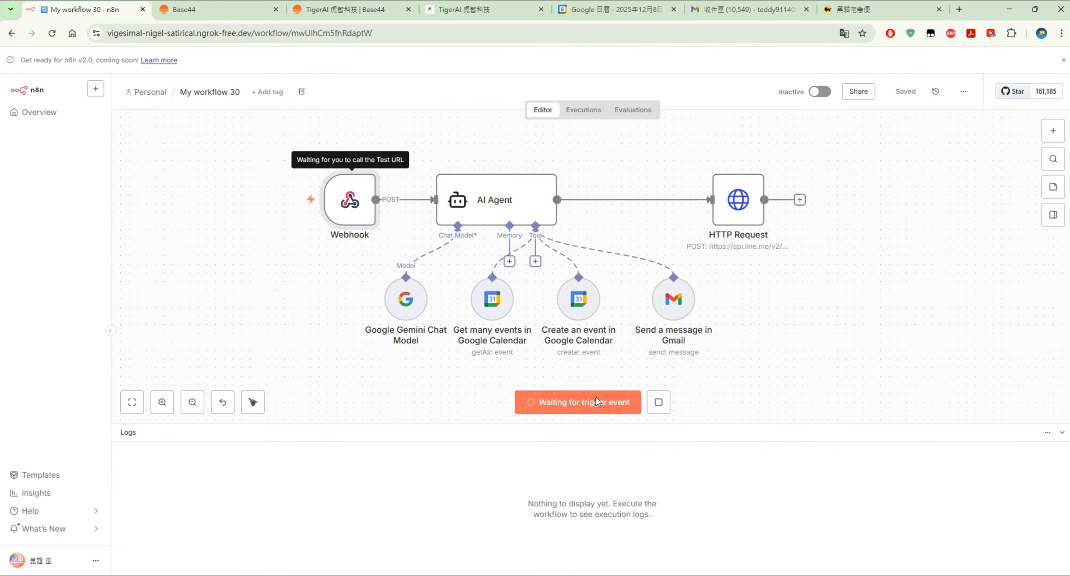
pyautogui.click(493, 10)
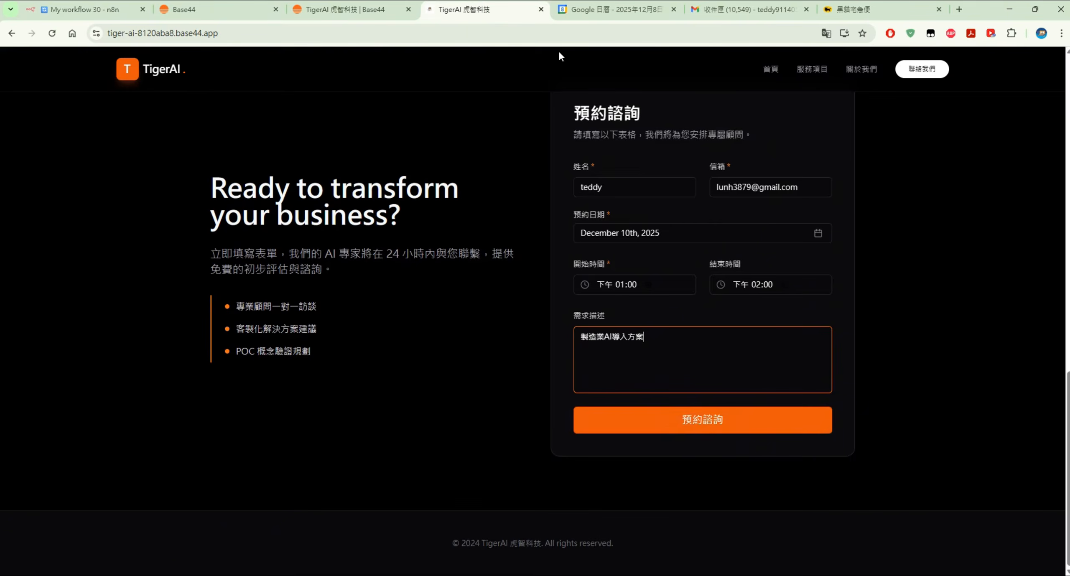
pyautogui.click(733, 423)
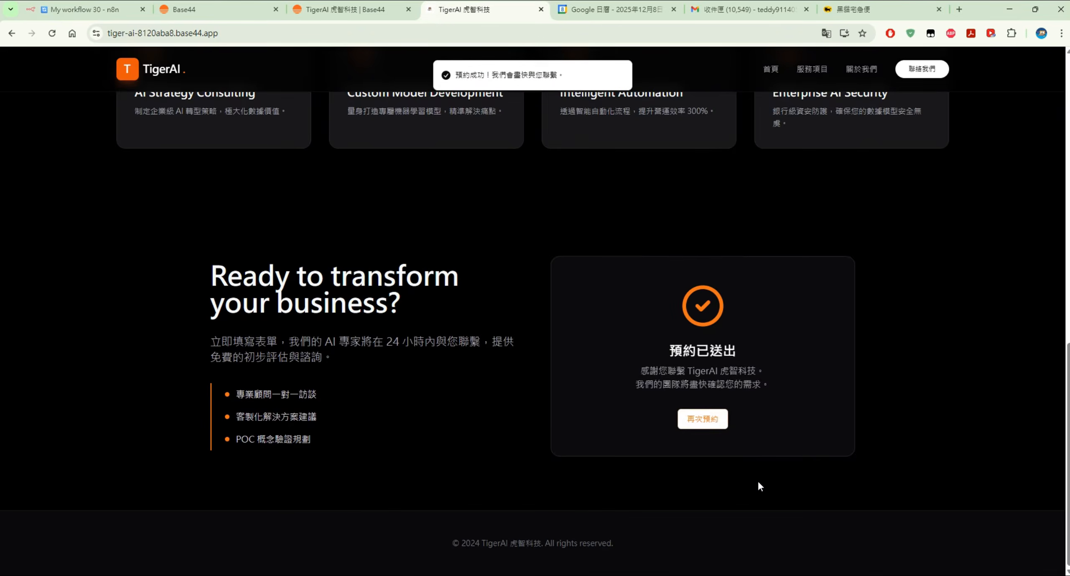
# Check the booking's results in the n8n run, the chat notification, Google Calendar and the confirmation email in Gmail
pyautogui.click(83, 9)
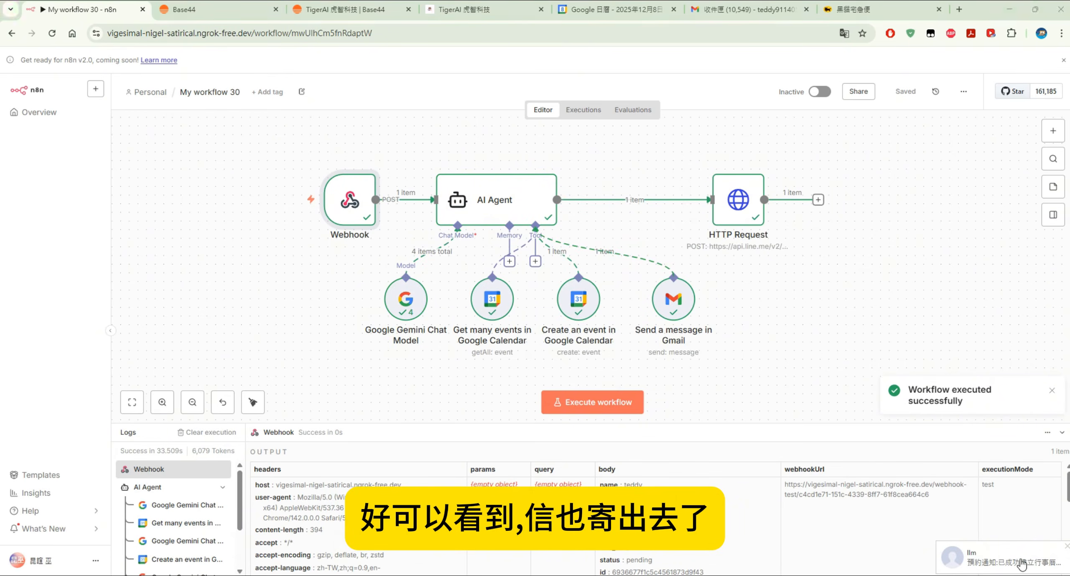
pyautogui.click(981, 558)
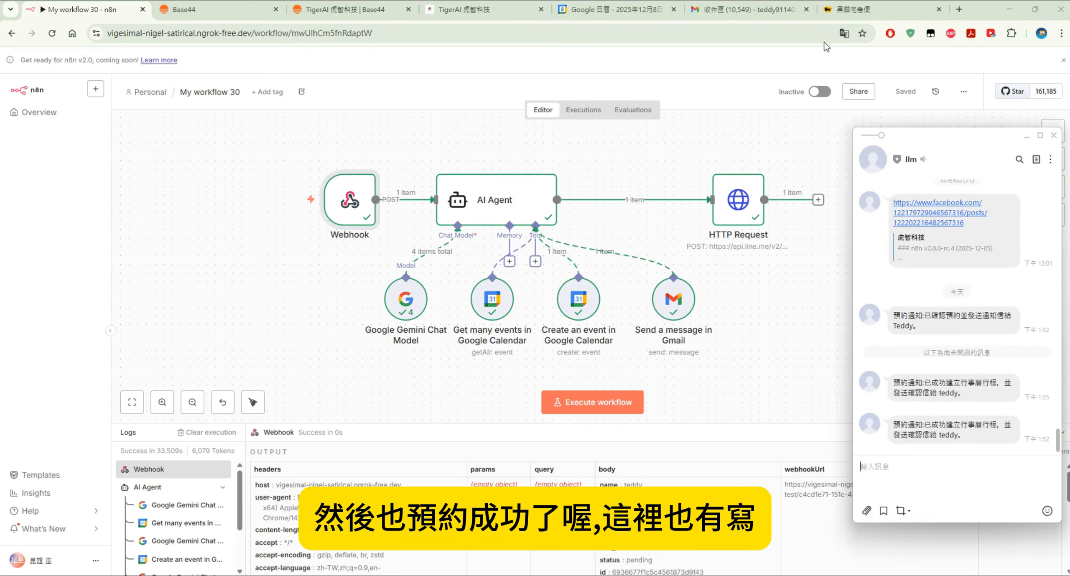
pyautogui.click(625, 9)
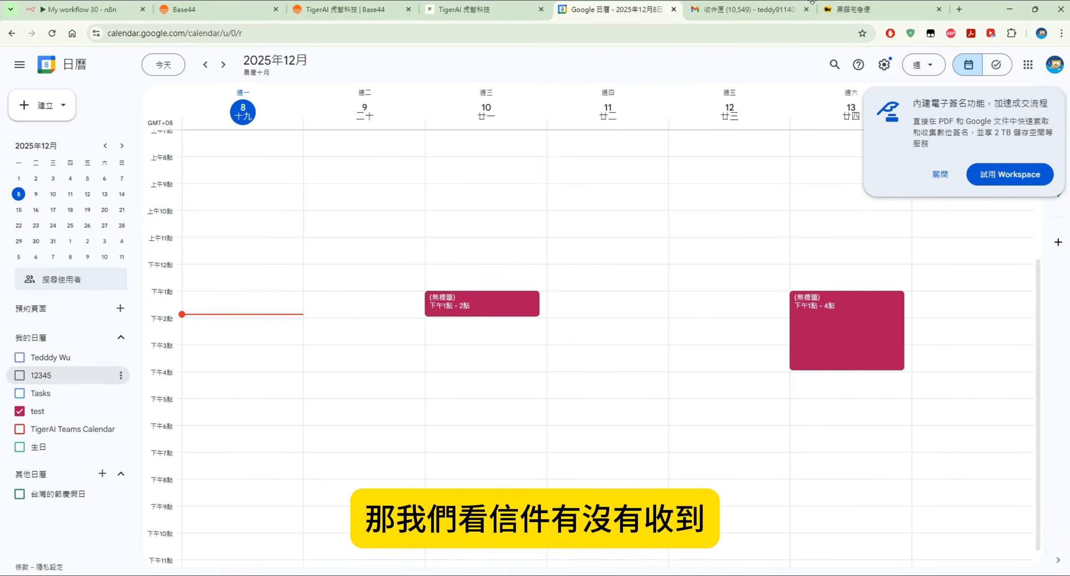
pyautogui.click(749, 9)
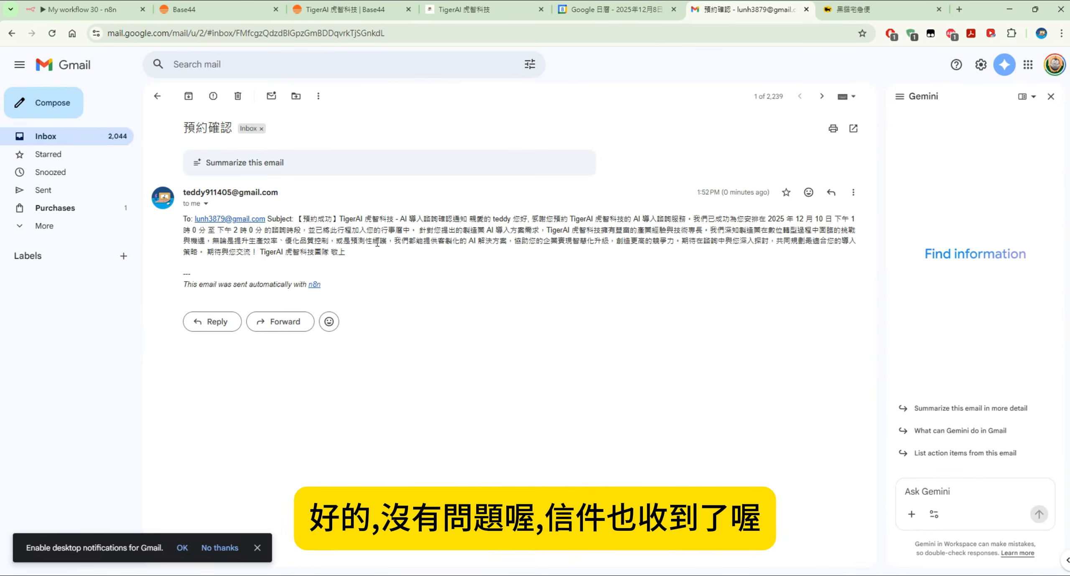
pyautogui.moveTo(360, 253); pyautogui.dragTo(184, 233)
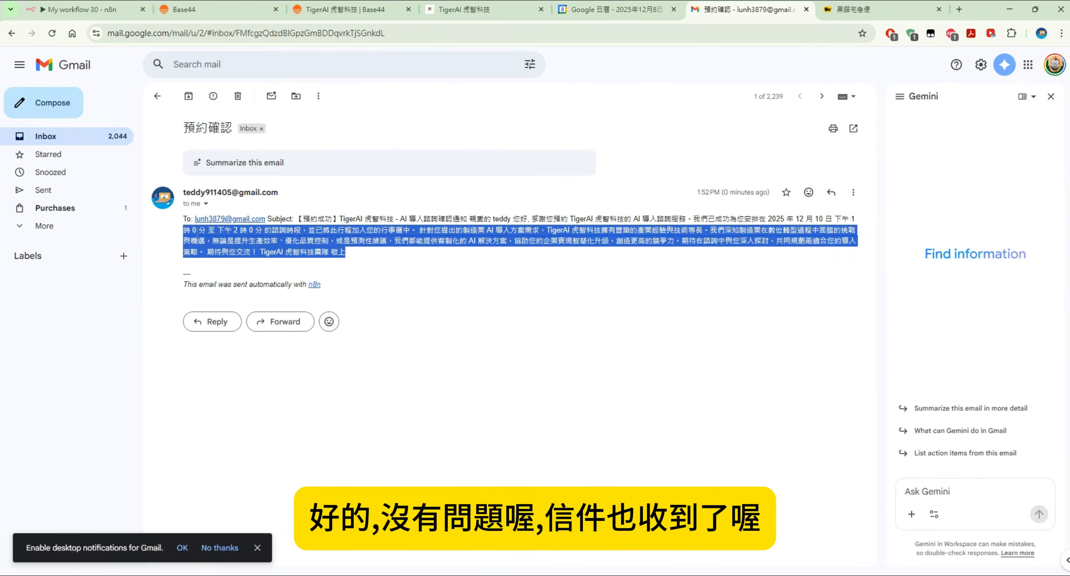
pyautogui.click(363, 233)
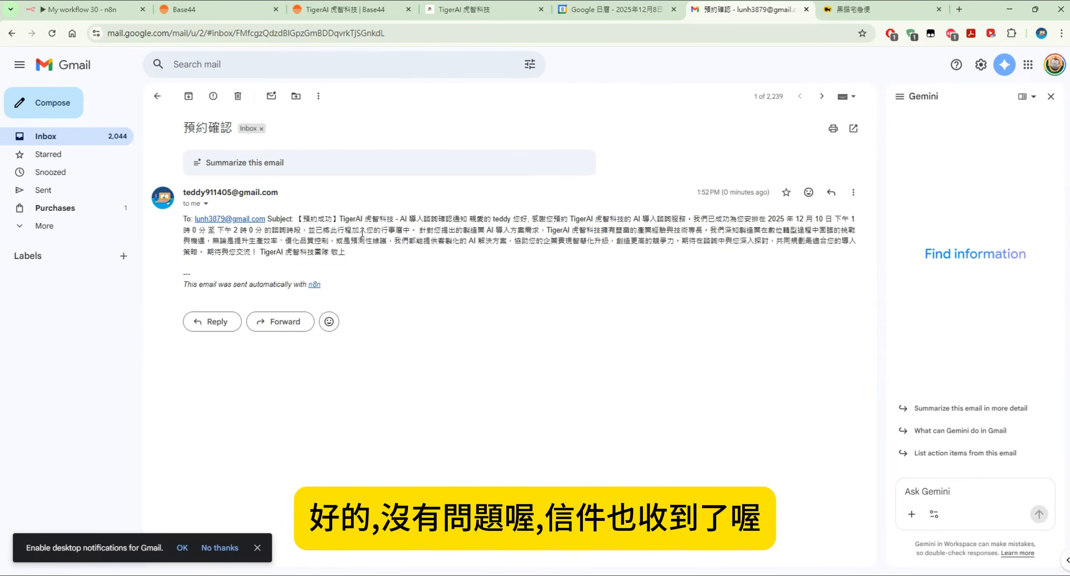
# Inspect the n8n workflow's Gmail message settings and the AI Agent's user prompt and system message
pyautogui.click(117, 13)
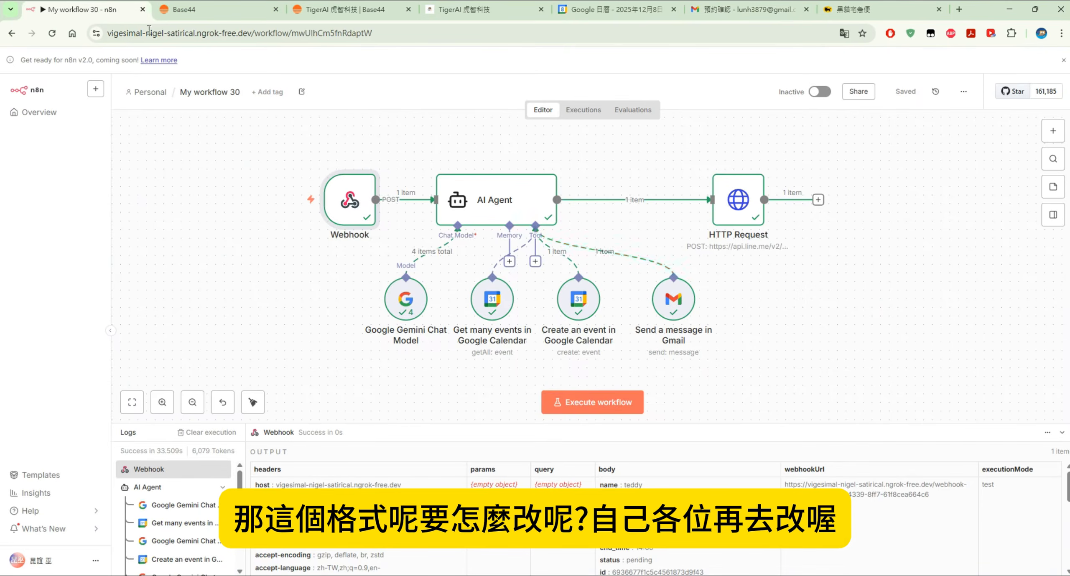
pyautogui.doubleClick(669, 299)
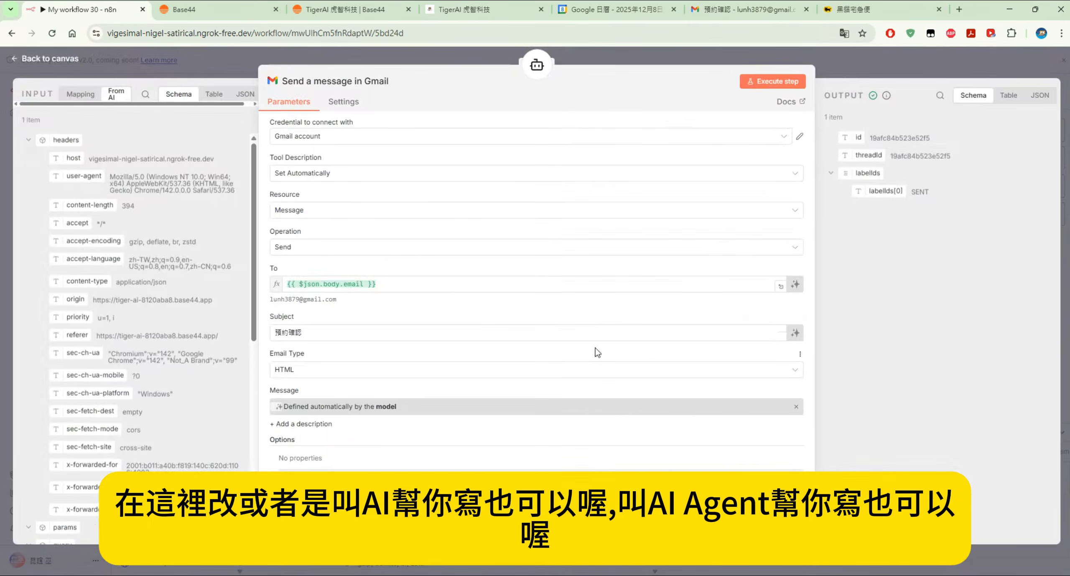
pyautogui.click(108, 54)
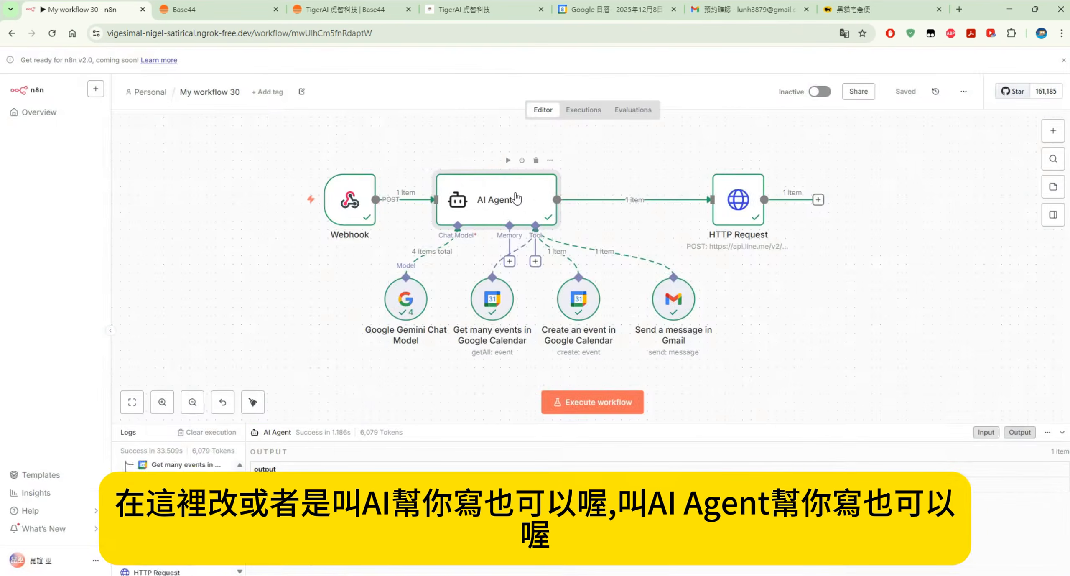
pyautogui.doubleClick(502, 201)
pyautogui.scroll(-6, 546, 401)
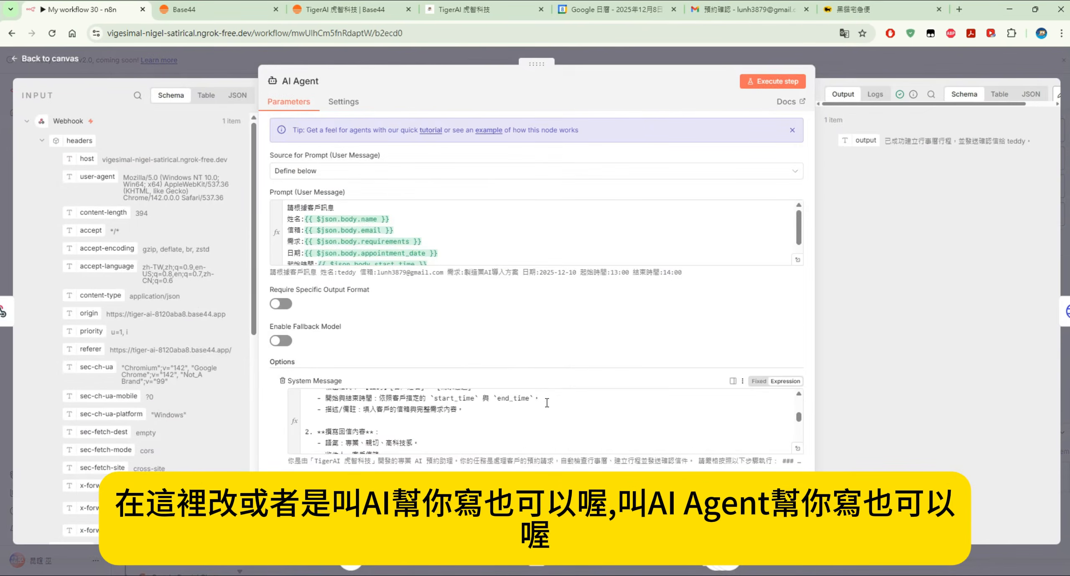
pyautogui.scroll(6, 547, 403)
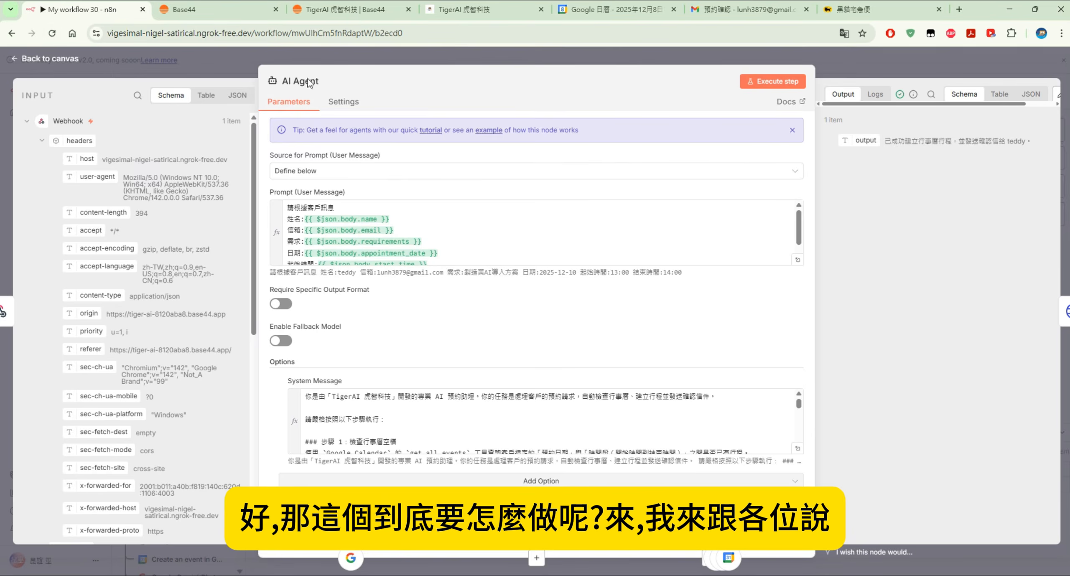
pyautogui.click(138, 60)
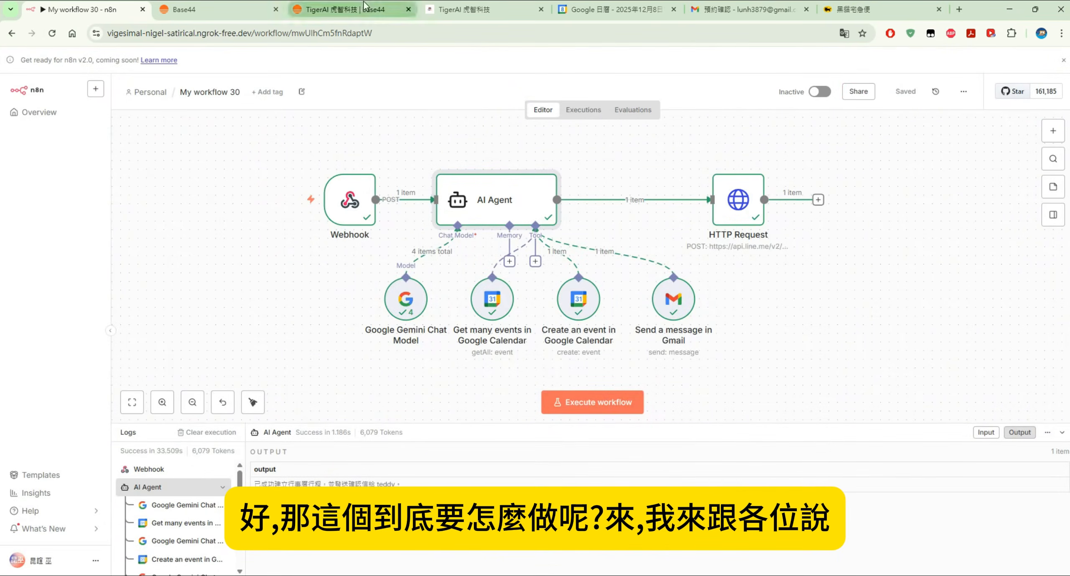
# Copy the landing page prompt from the existing TigerAI 虎智科技 project in Base44
pyautogui.click(202, 10)
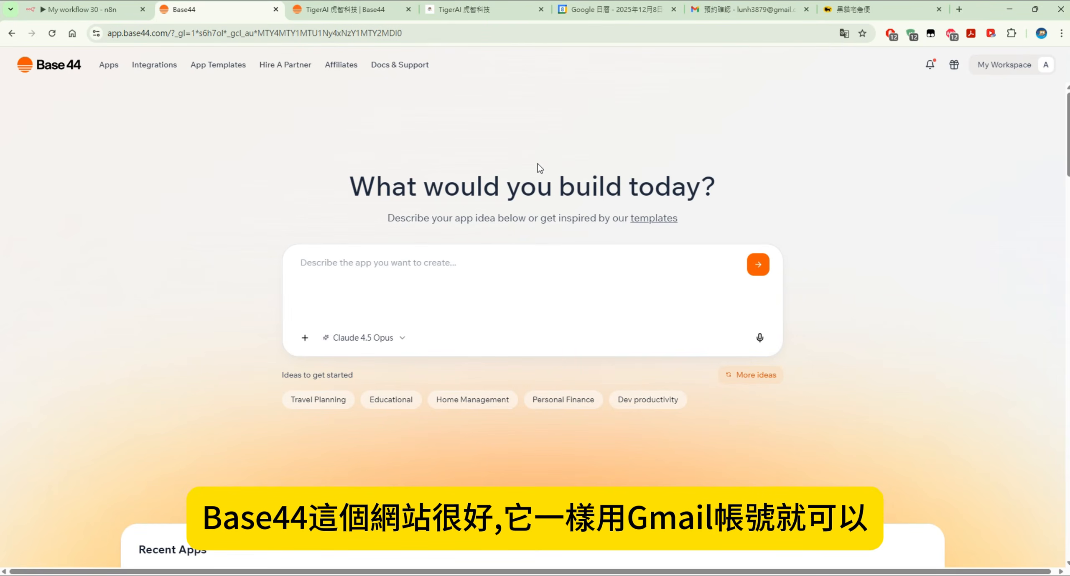
pyautogui.click(490, 258)
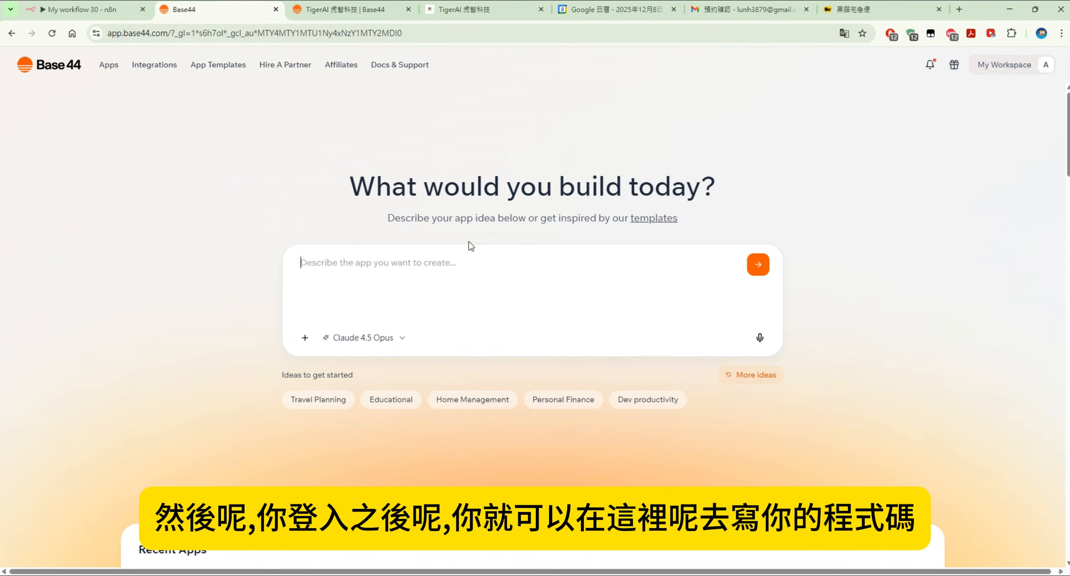
pyautogui.click(343, 13)
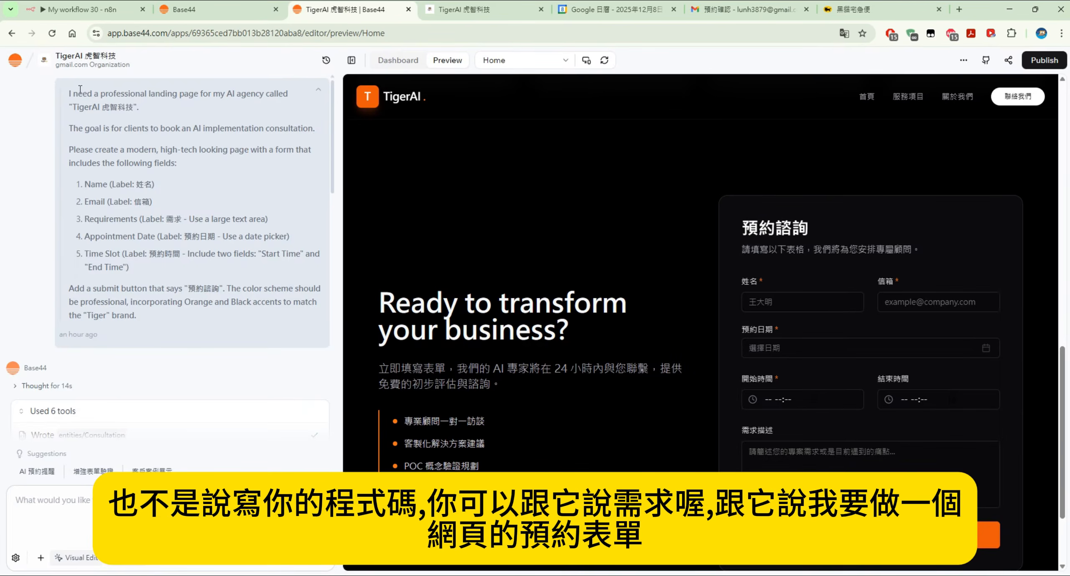
pyautogui.moveTo(67, 87); pyautogui.dragTo(189, 315)
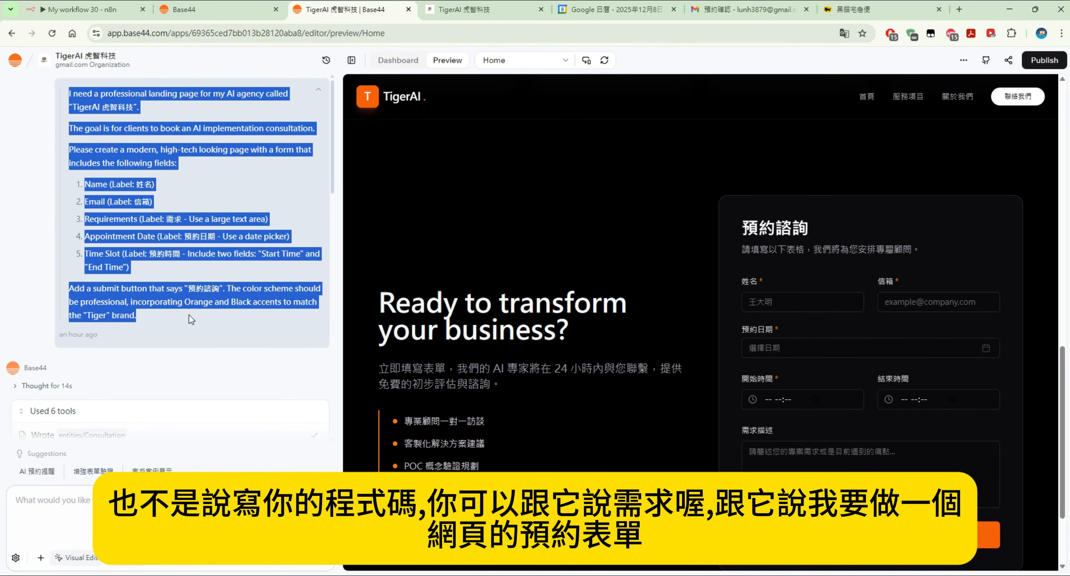
pyautogui.rightClick(205, 221)
pyautogui.click(238, 238)
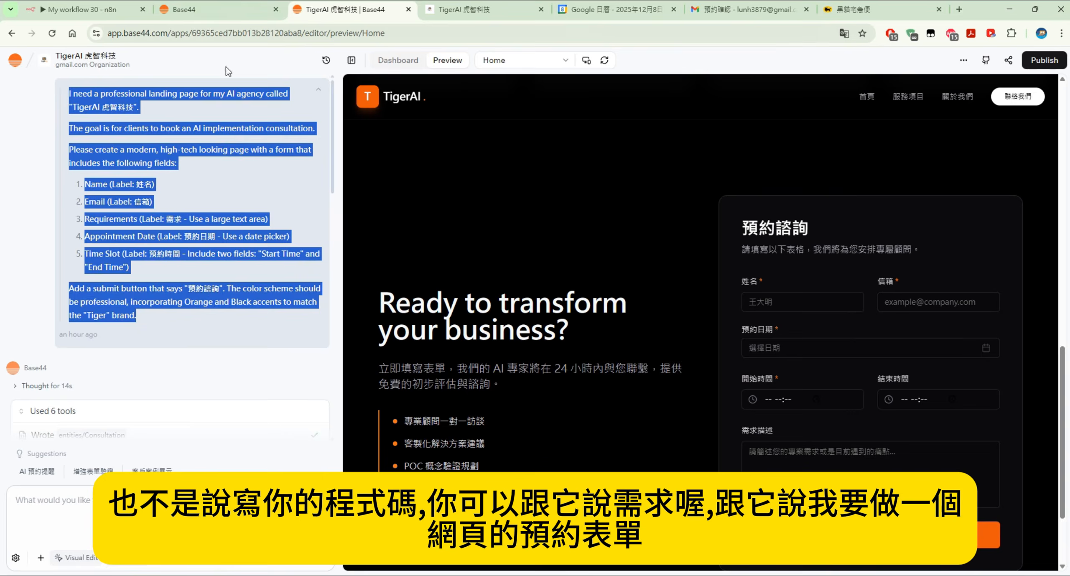
# Generate a new Base44 app from the copied TigerAI landing page prompt and go to the booking form in its preview
pyautogui.click(226, 12)
pyautogui.rightClick(445, 268)
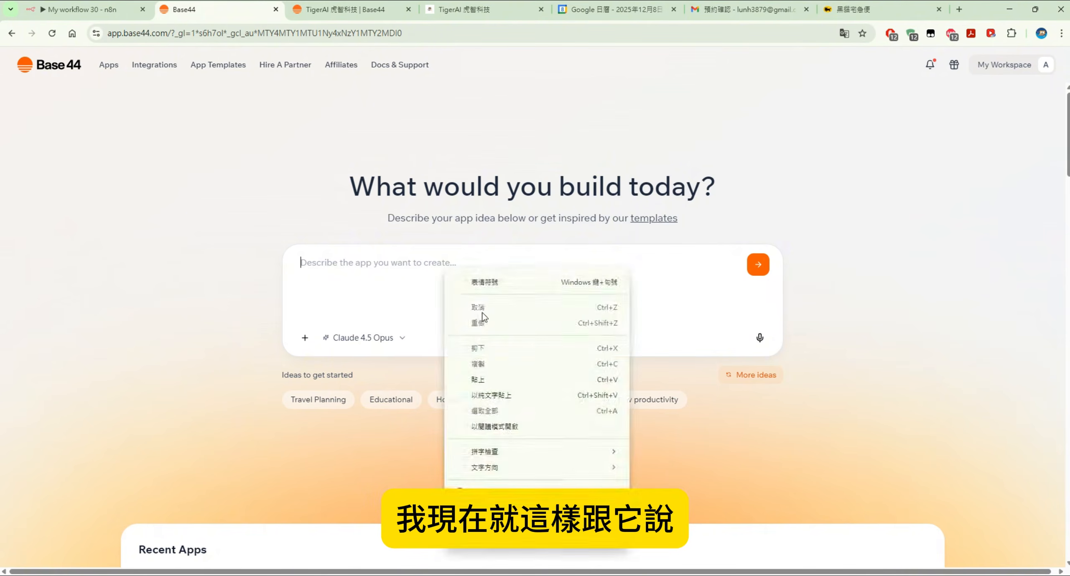
pyautogui.click(491, 379)
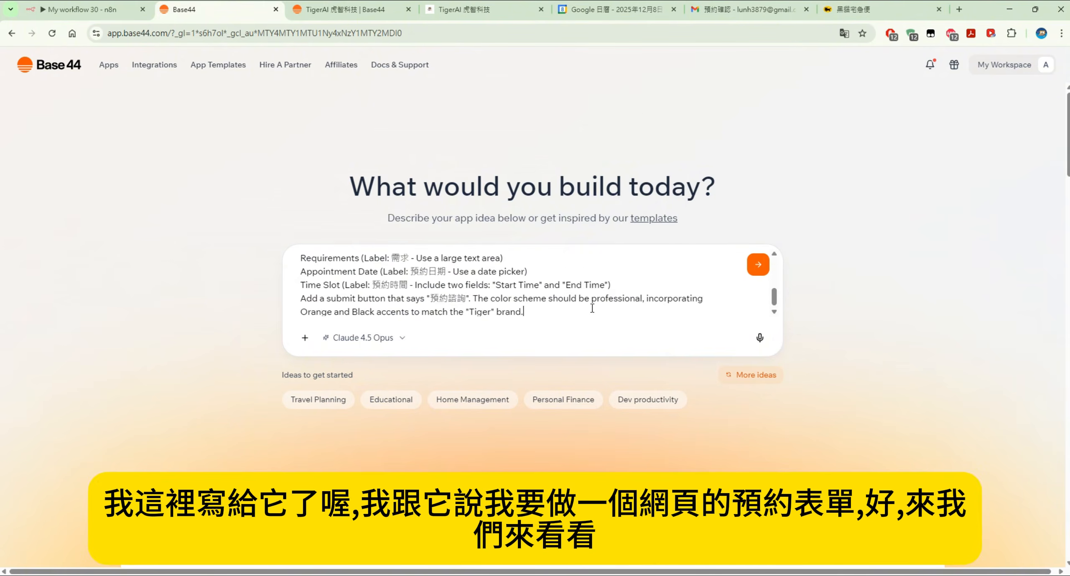
pyautogui.scroll(5, 593, 308)
pyautogui.scroll(-5, 499, 274)
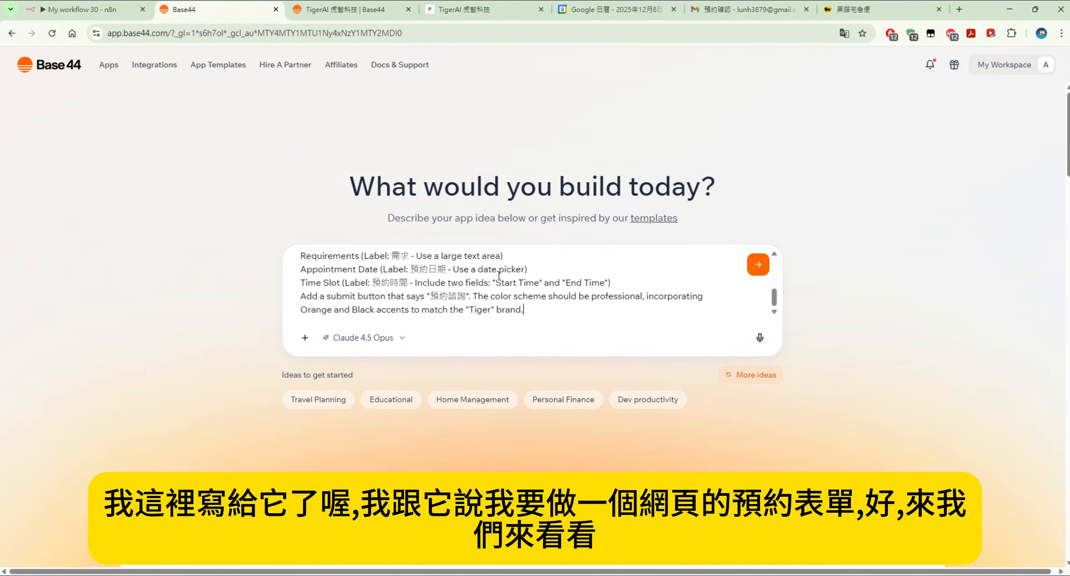
pyautogui.scroll(5, 603, 298)
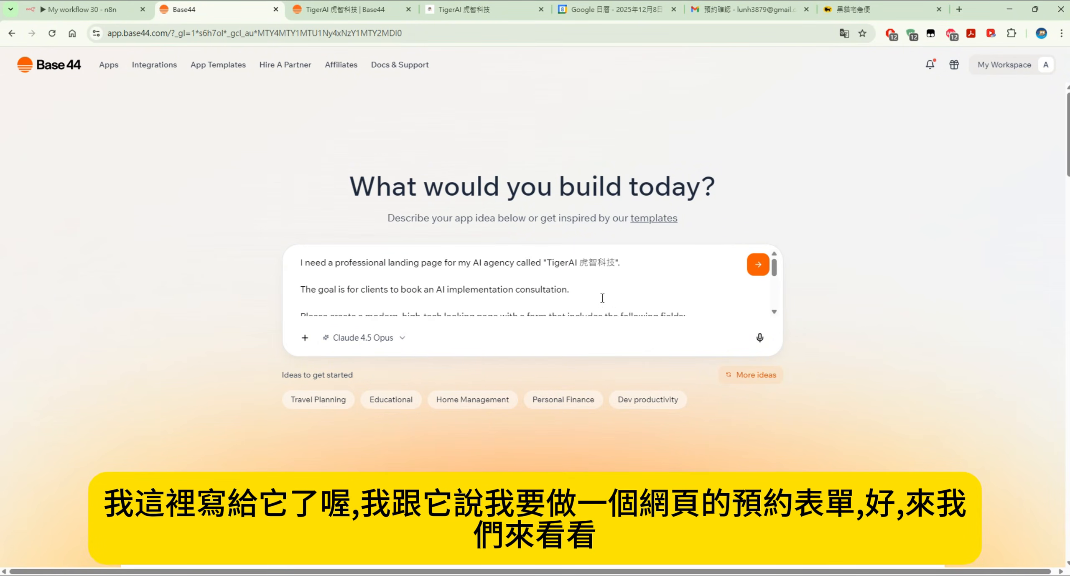
pyautogui.click(758, 265)
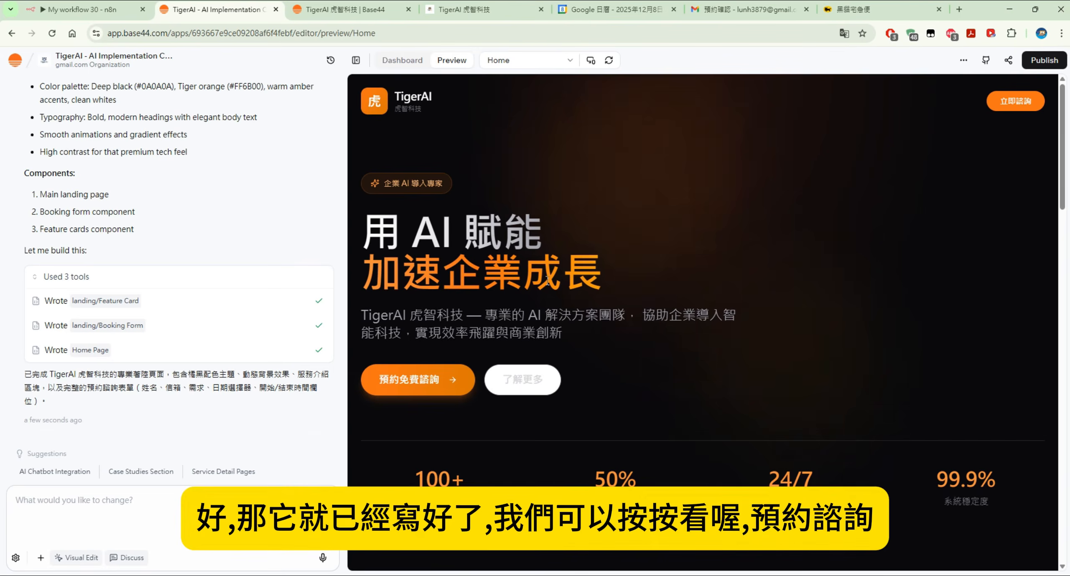
pyautogui.click(434, 380)
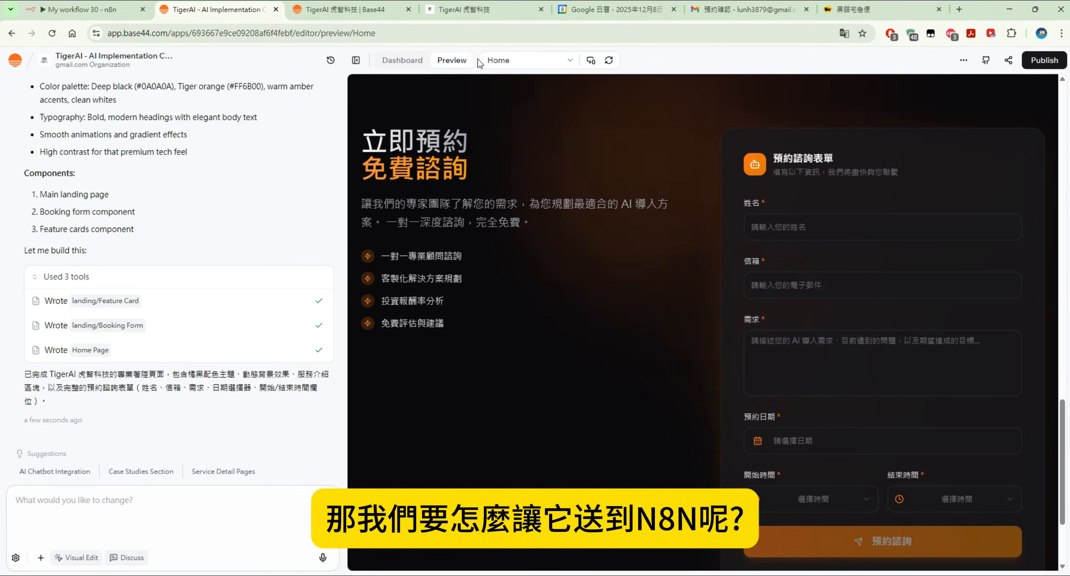
# Switch to the n8n workflow and view the Webhook node's test URL
pyautogui.click(108, 11)
pyautogui.doubleClick(353, 212)
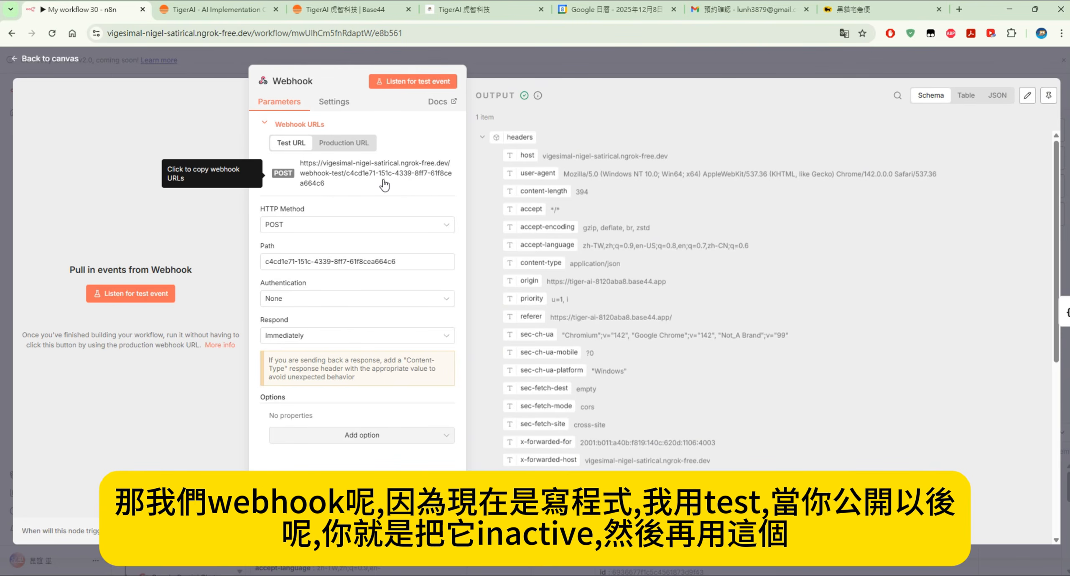
pyautogui.click(154, 57)
# Activate the workflow and display the Webhook node's production URL
pyautogui.click(820, 91)
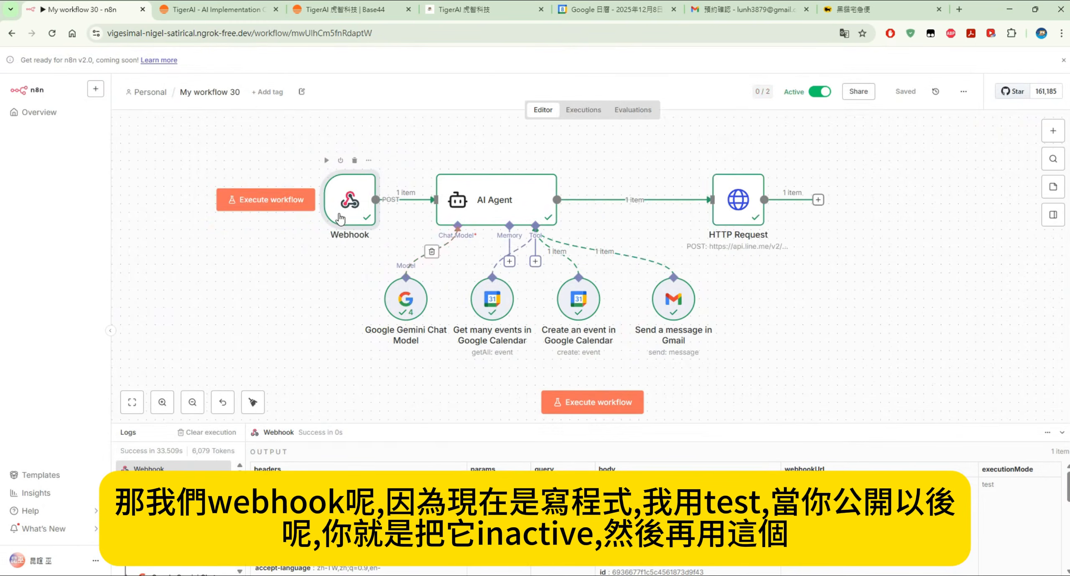
pyautogui.doubleClick(350, 205)
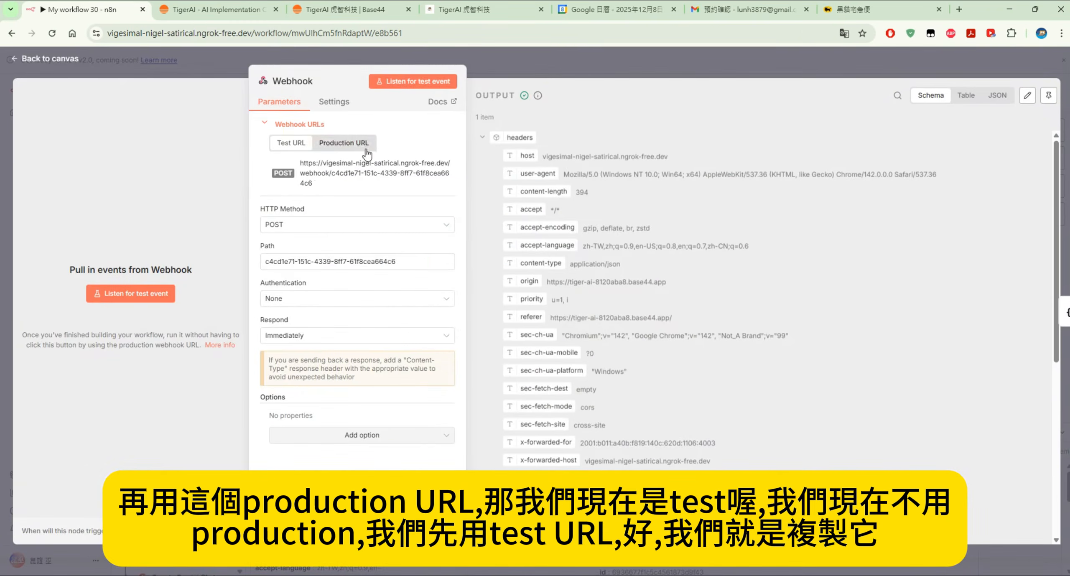
pyautogui.click(350, 142)
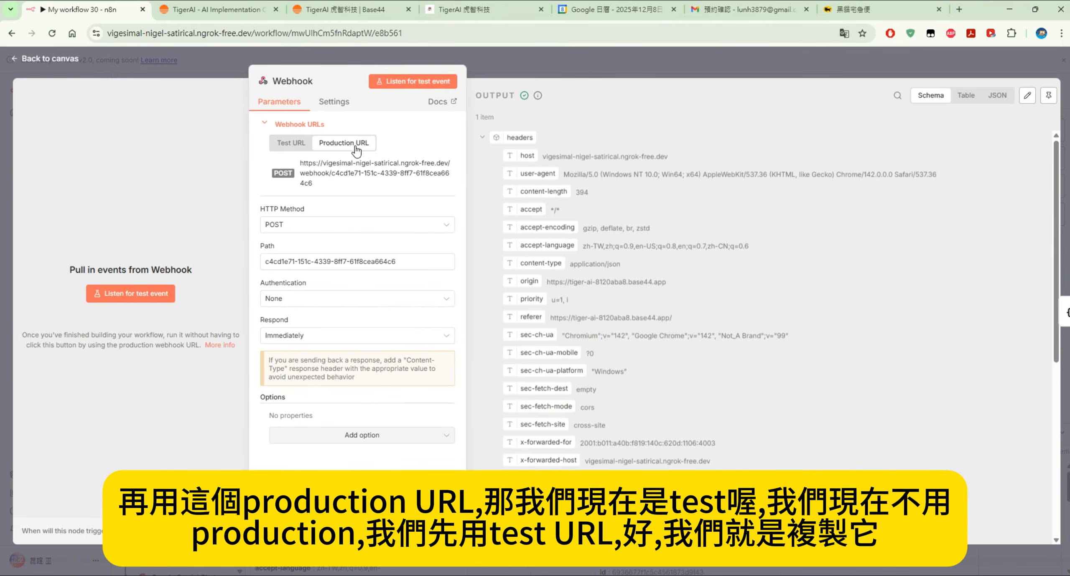
pyautogui.click(31, 55)
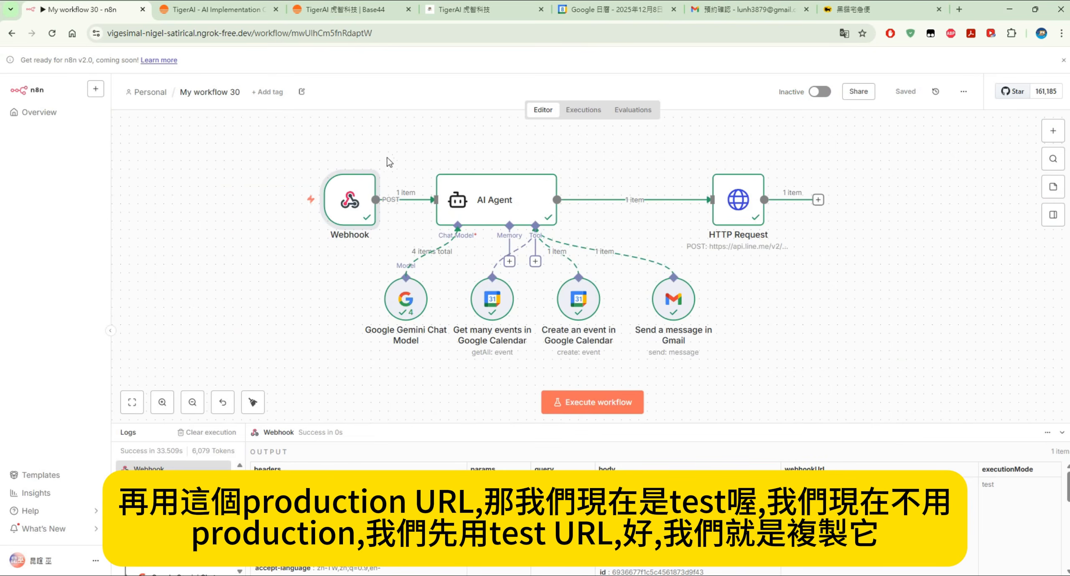
# Copy the Webhook node's test URL in n8n, and copy the webhook submission prompt from the existing TigerAI 虎智科技 project in Base44
pyautogui.doubleClick(359, 196)
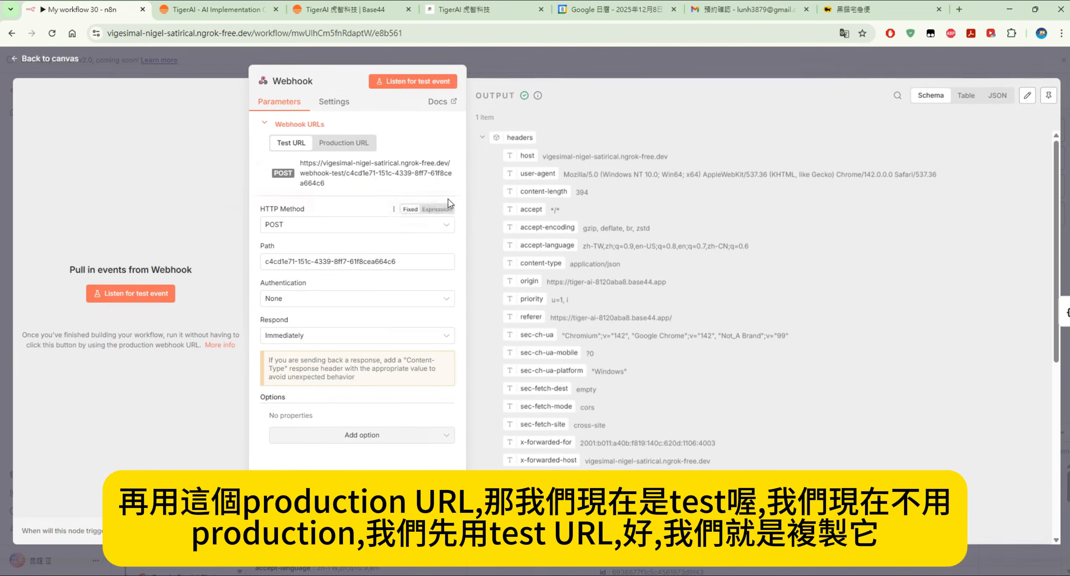
pyautogui.click(363, 186)
pyautogui.click(346, 16)
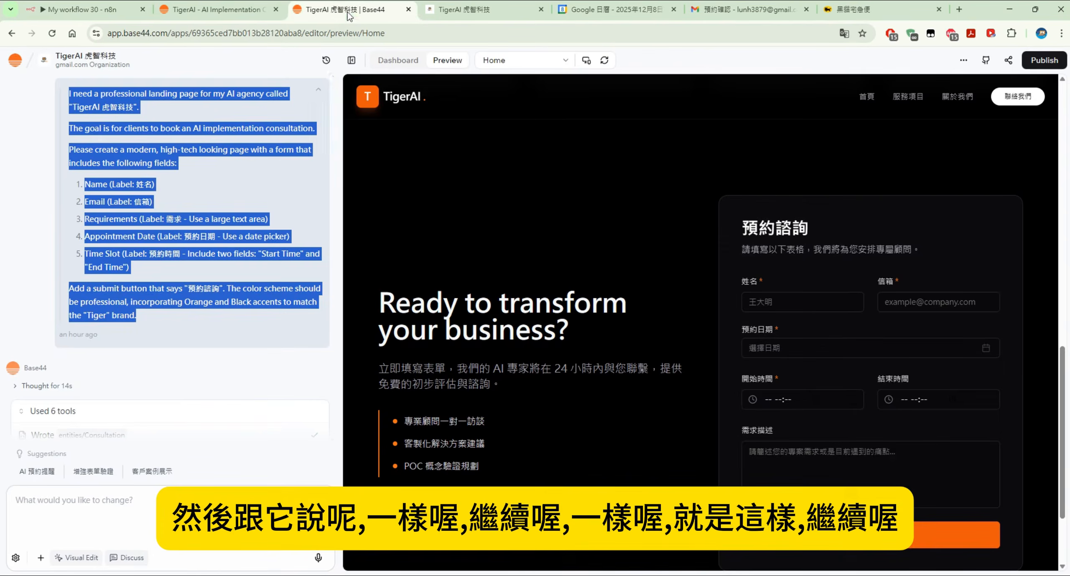
pyautogui.scroll(-10, 221, 304)
pyautogui.scroll(-7, 221, 306)
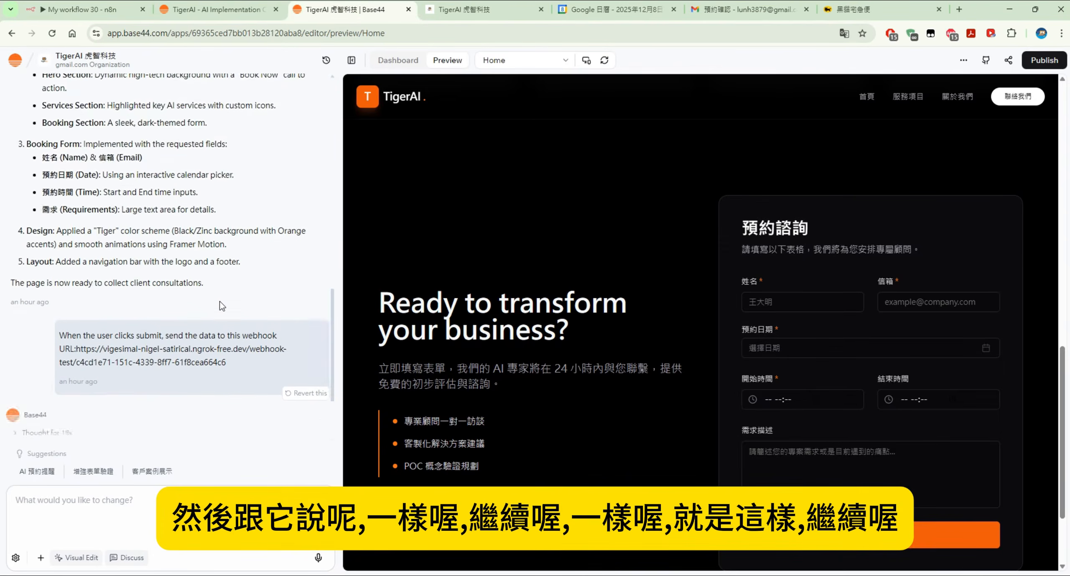
pyautogui.moveTo(238, 258); pyautogui.dragTo(58, 229)
pyautogui.rightClick(106, 231)
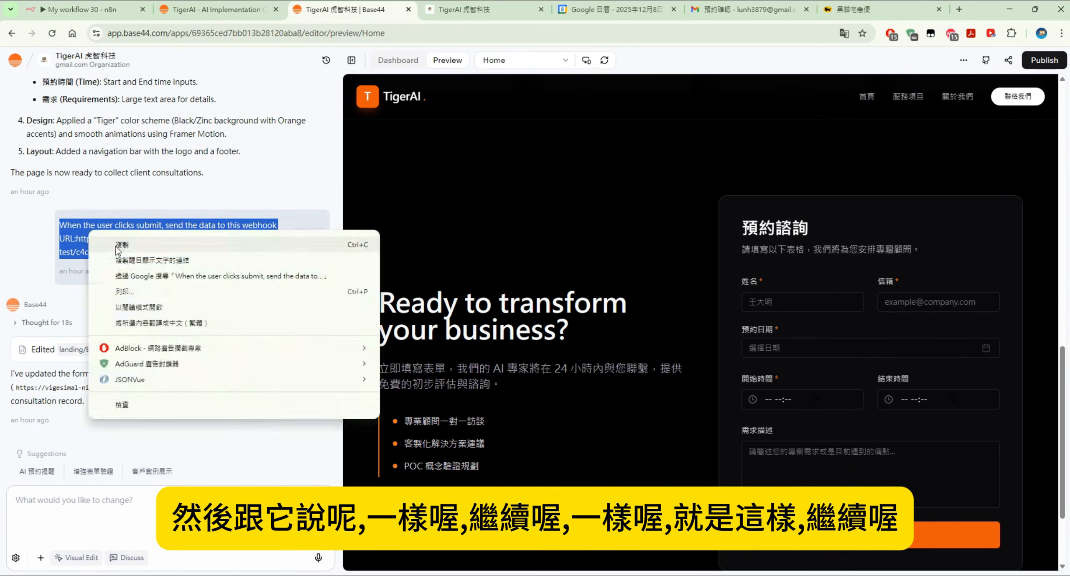
pyautogui.click(122, 241)
# Send the copied prompt to the new TigerAI - AI Implementation Consulting app so form submissions go to the n8n webhook's test URL
pyautogui.click(217, 9)
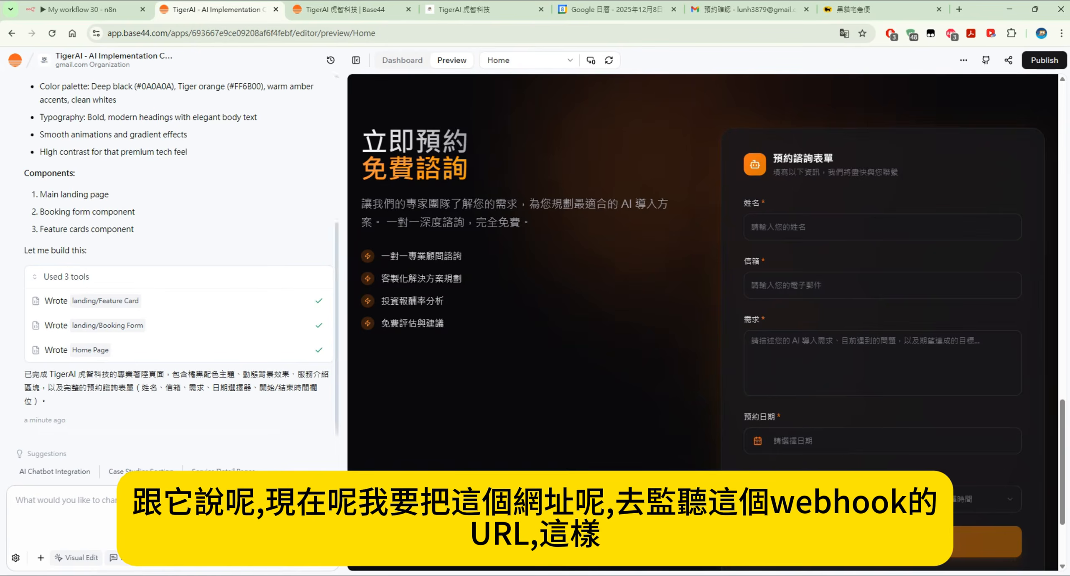
pyautogui.rightClick(180, 499)
pyautogui.click(256, 356)
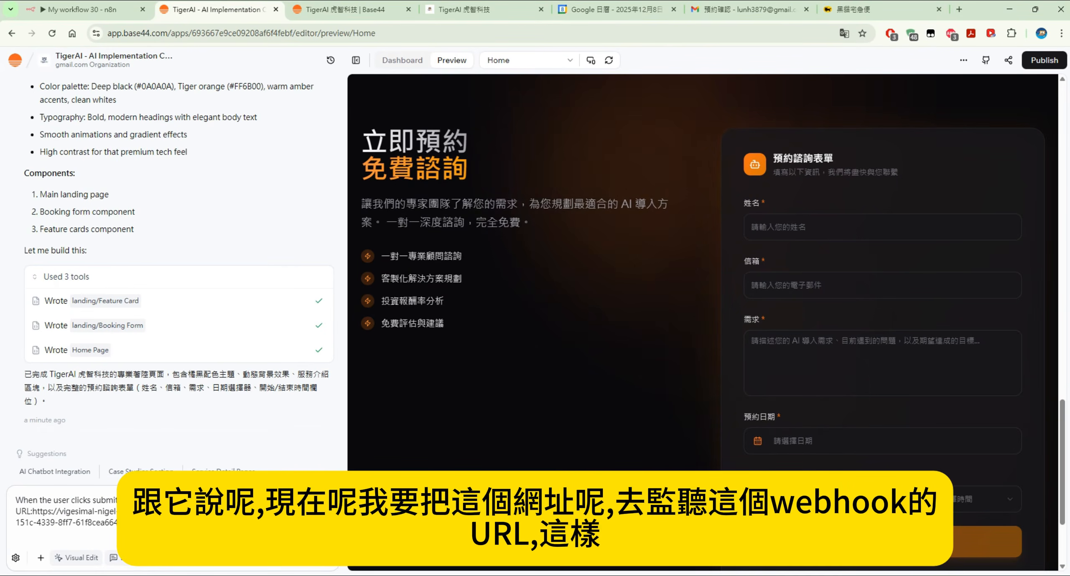
pyautogui.moveTo(125, 522); pyautogui.dragTo(32, 511)
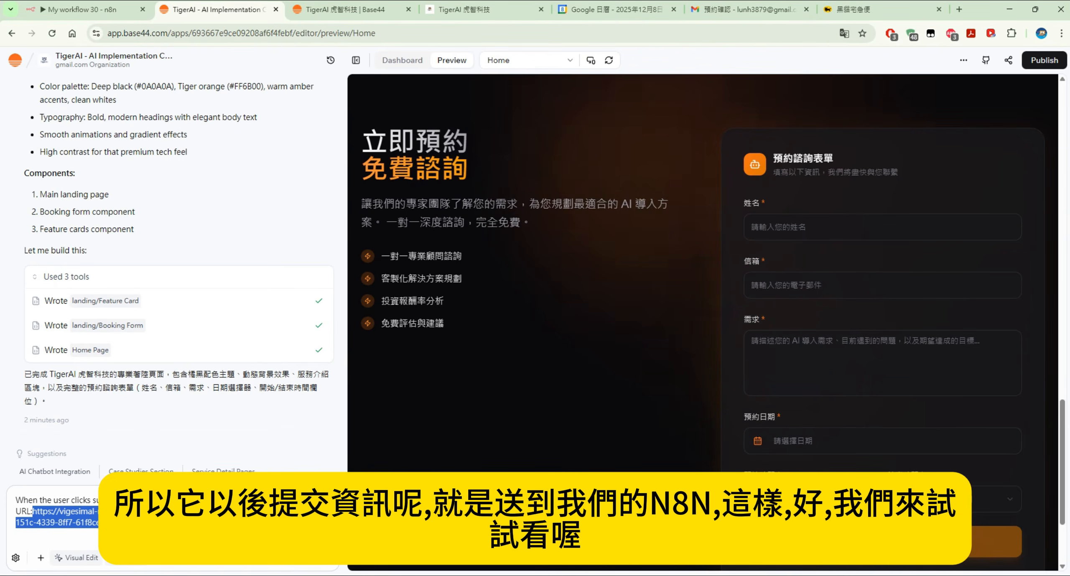
pyautogui.press('Return')
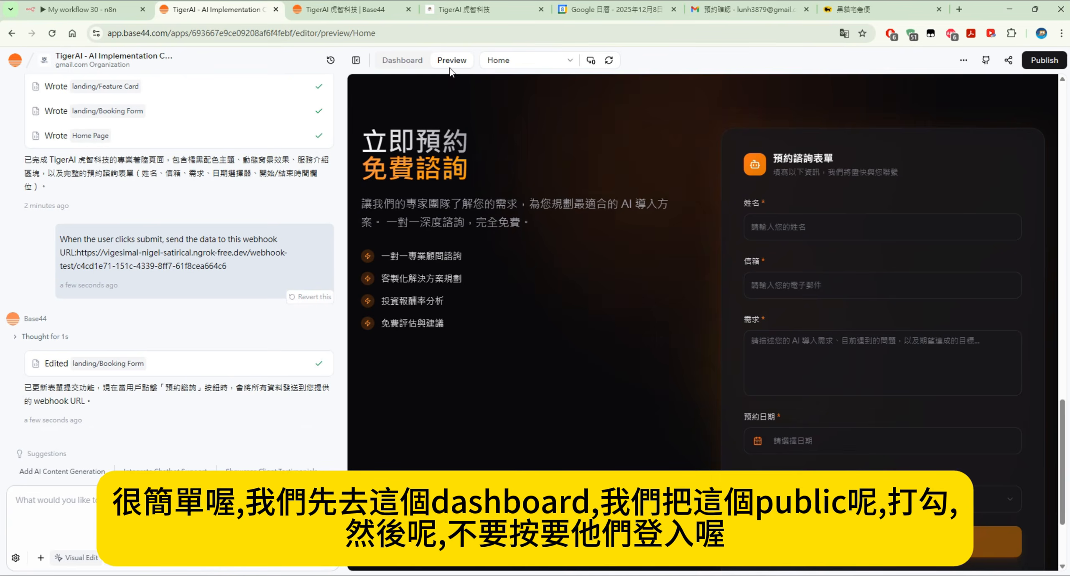
# Set the new app's visibility to Public and turn off the login requirement
pyautogui.click(403, 62)
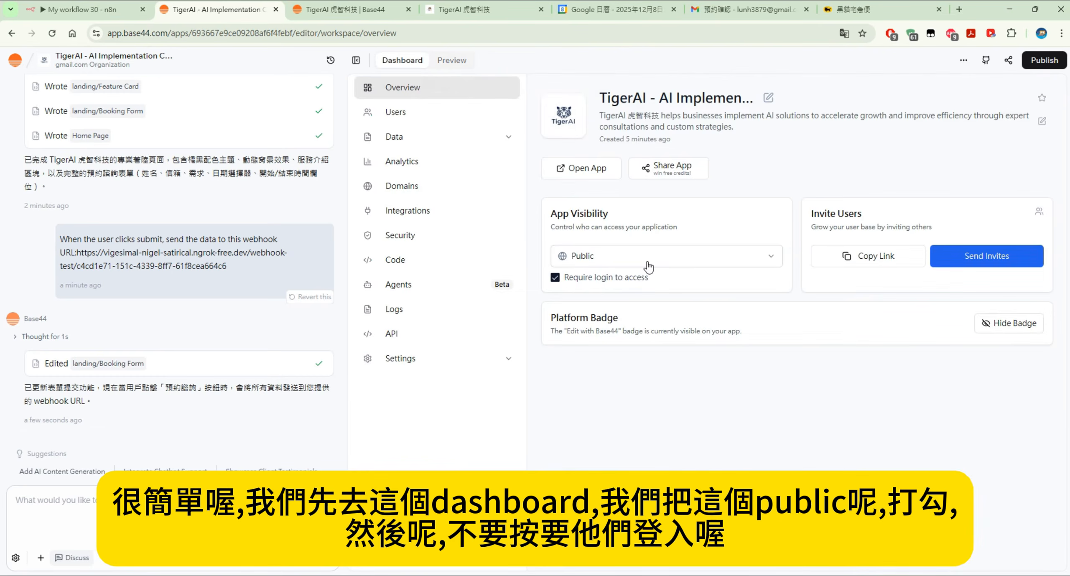
pyautogui.click(649, 267)
pyautogui.click(639, 303)
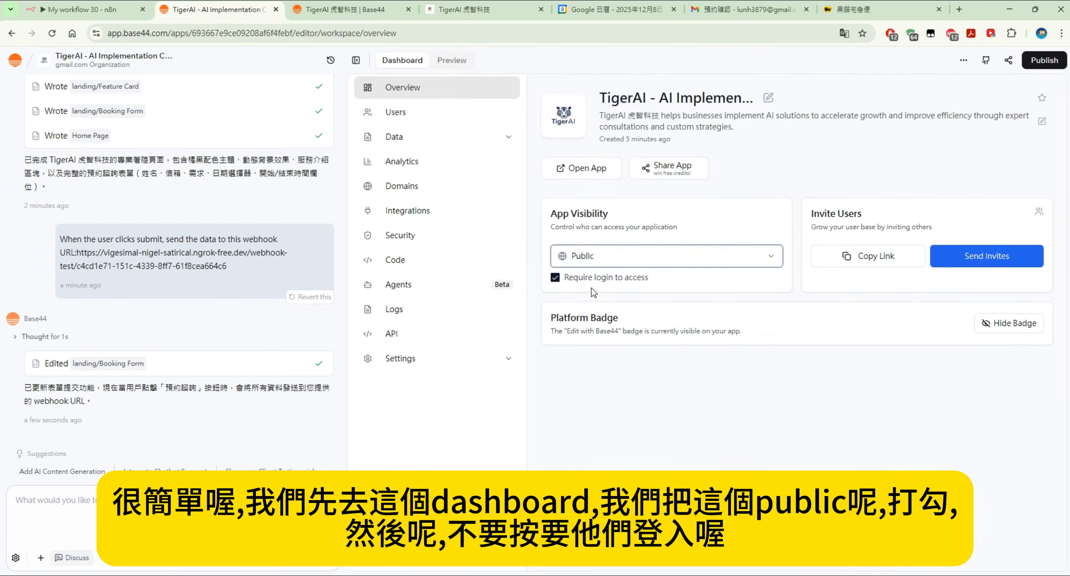
pyautogui.click(555, 277)
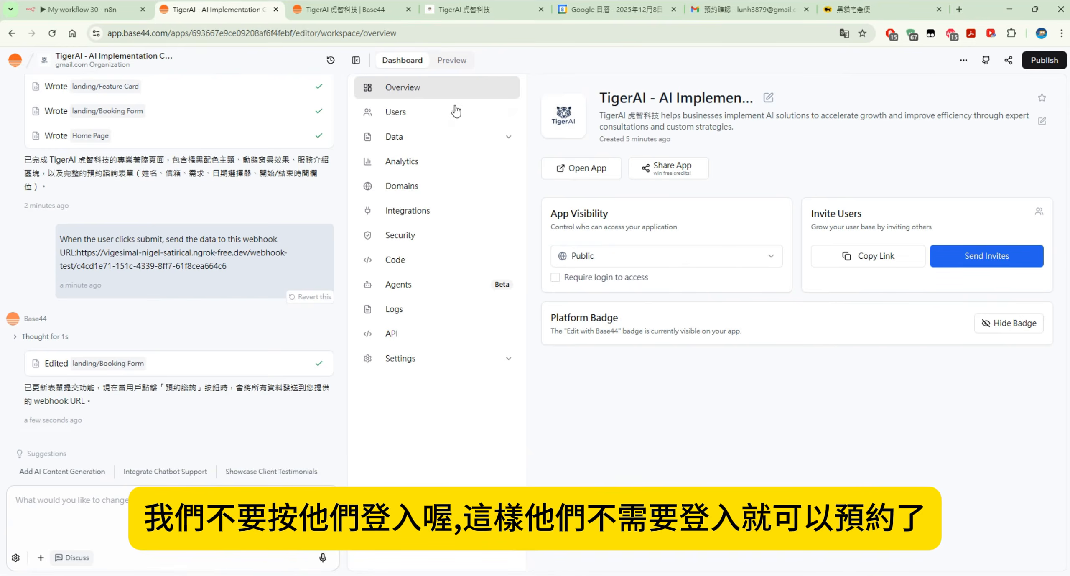
# Publish the app and go to the free consultation booking form on its published page
pyautogui.click(459, 61)
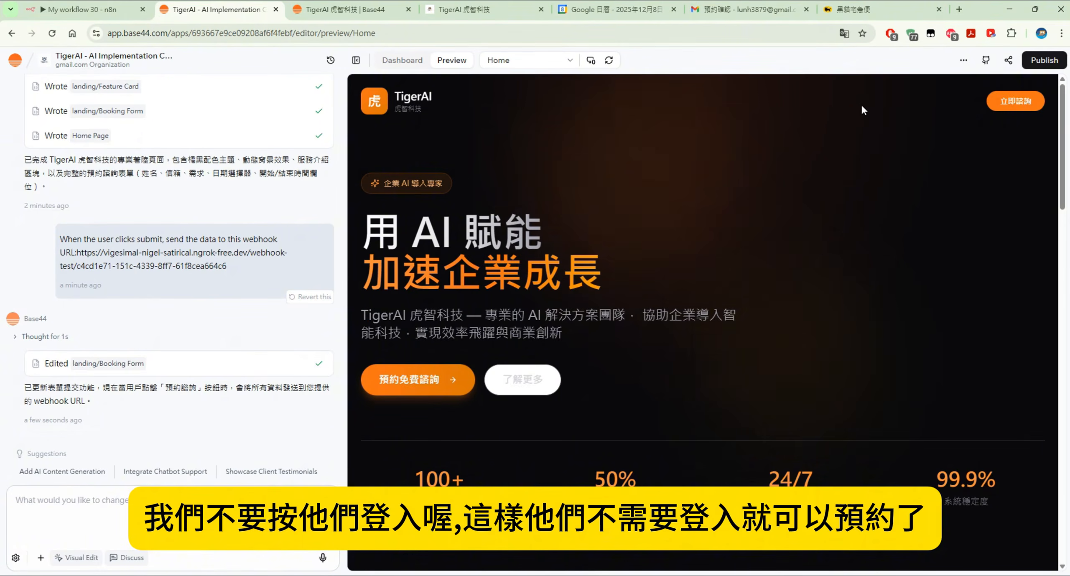
pyautogui.click(1050, 63)
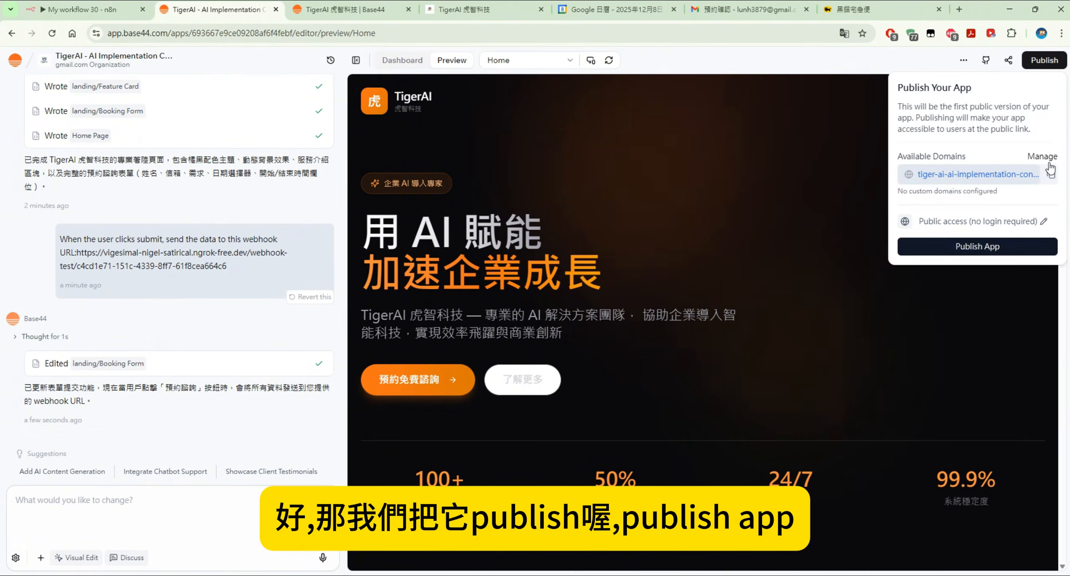
pyautogui.click(1024, 247)
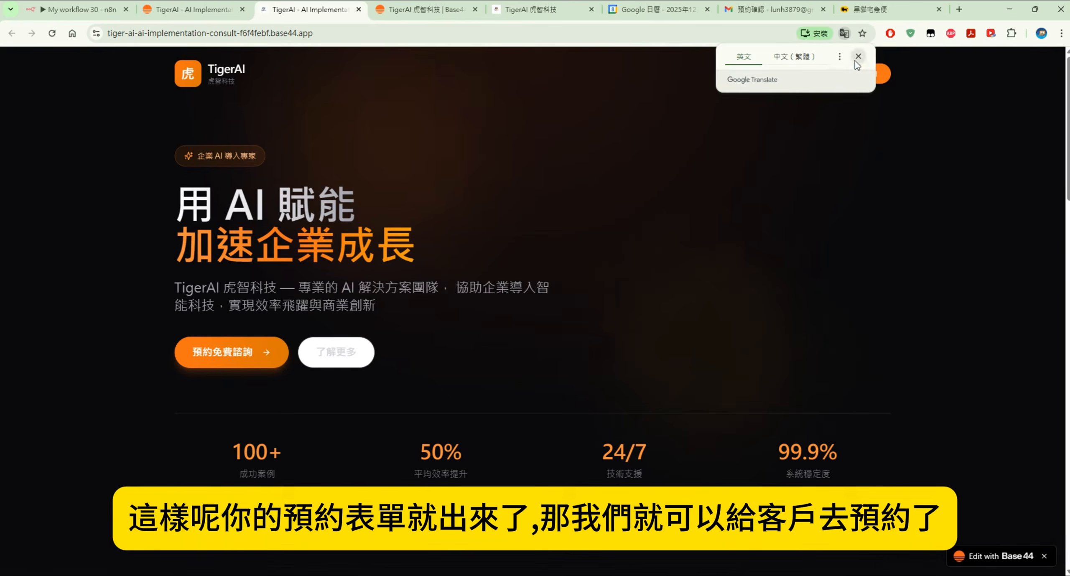
pyautogui.click(858, 57)
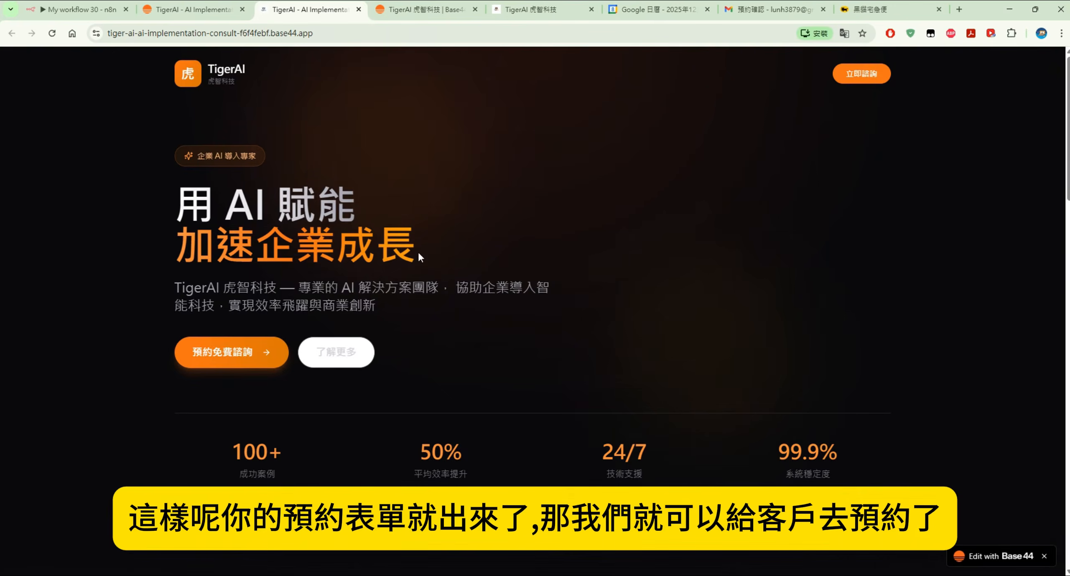
pyautogui.click(259, 344)
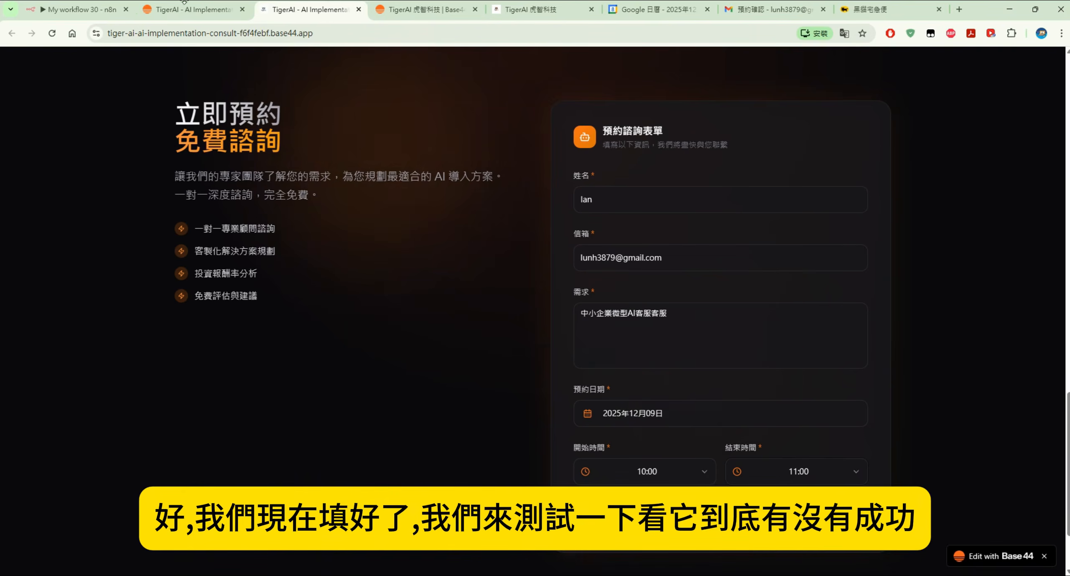
# Start a test execution of the n8n workflow and submit the filled-in booking form on the published page
pyautogui.click(42, 8)
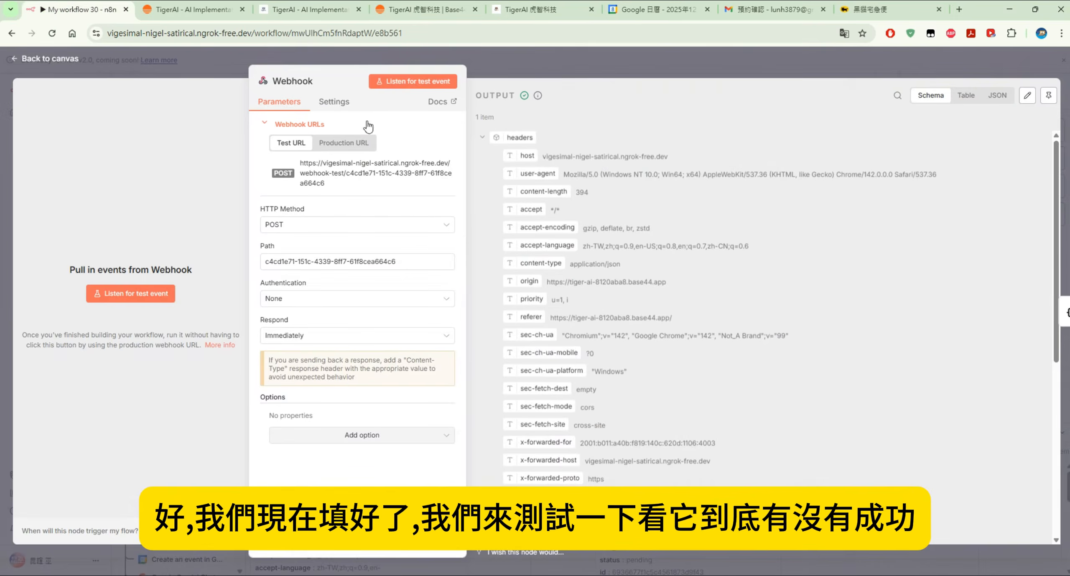
pyautogui.click(138, 64)
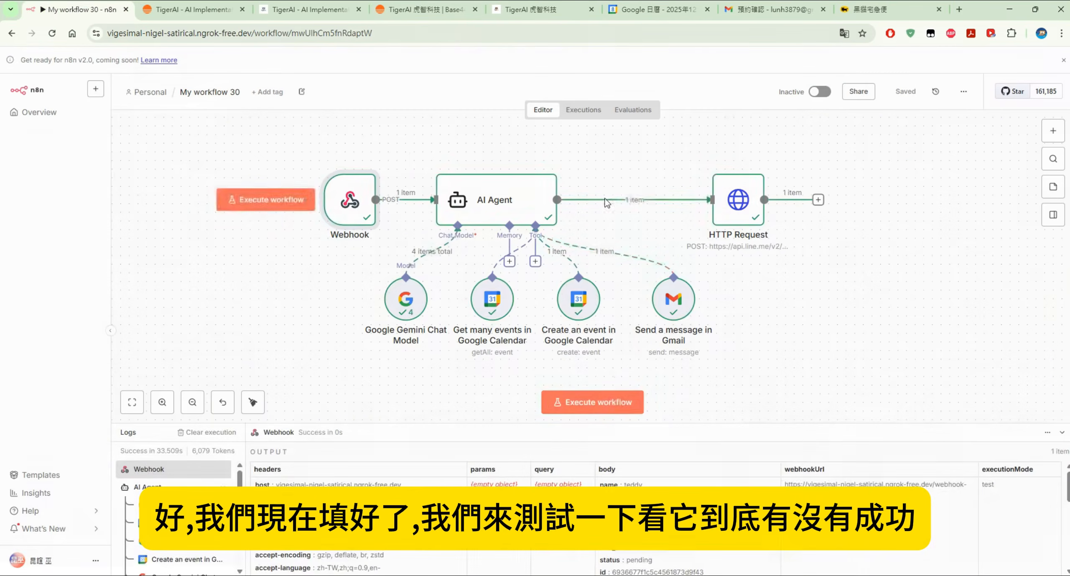
pyautogui.click(614, 400)
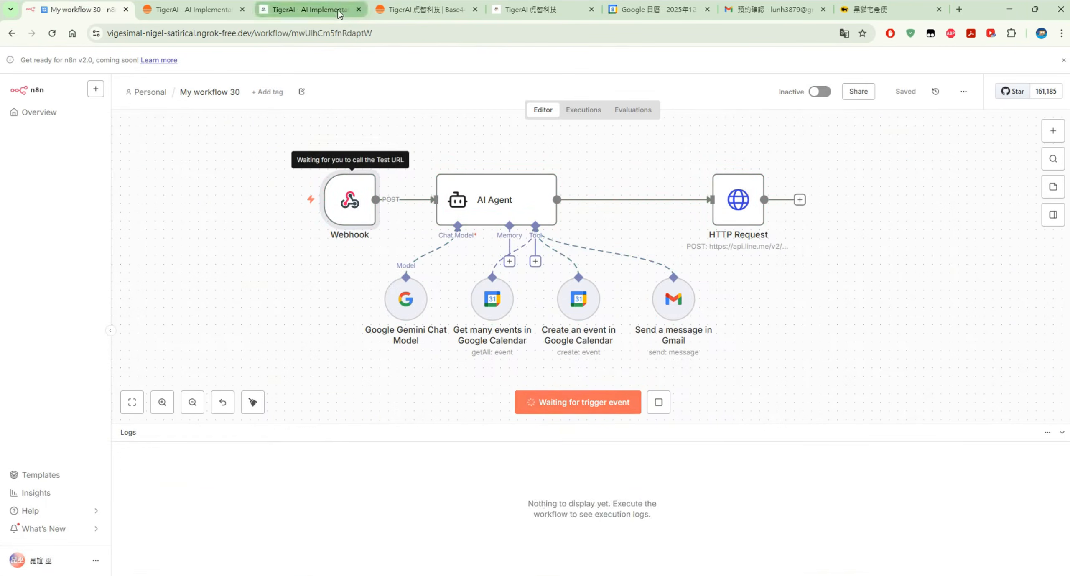
pyautogui.click(341, 10)
pyautogui.click(754, 506)
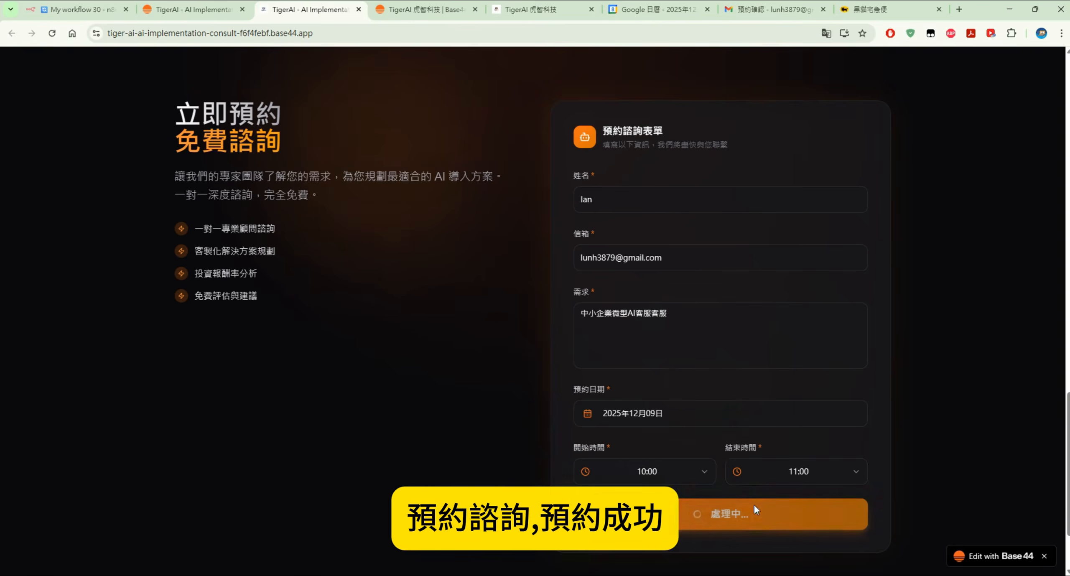
# Check the workflow run in n8n and view the incoming booking notification in the chat app
pyautogui.click(86, 10)
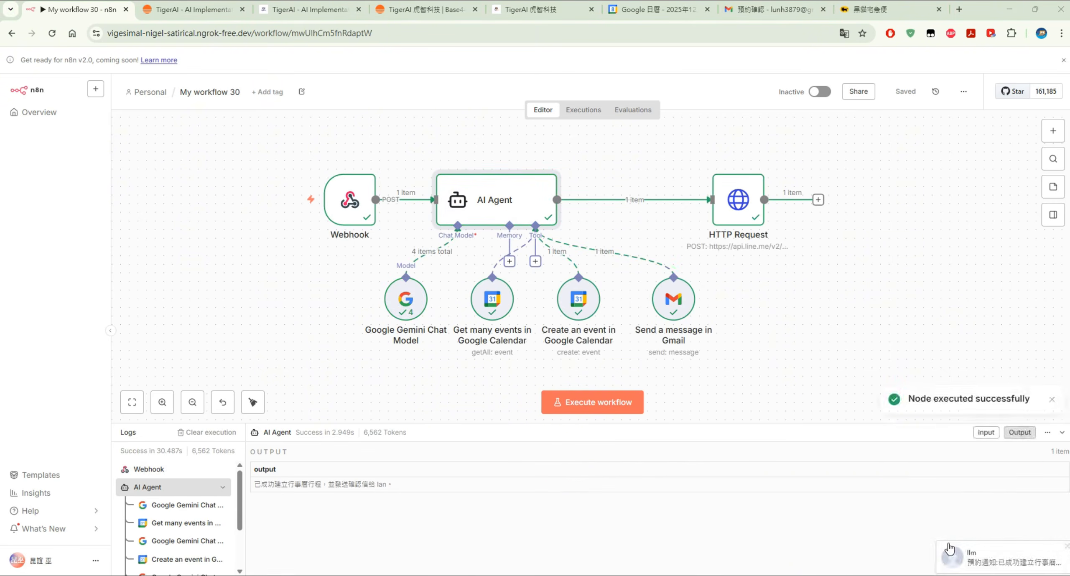
pyautogui.click(948, 536)
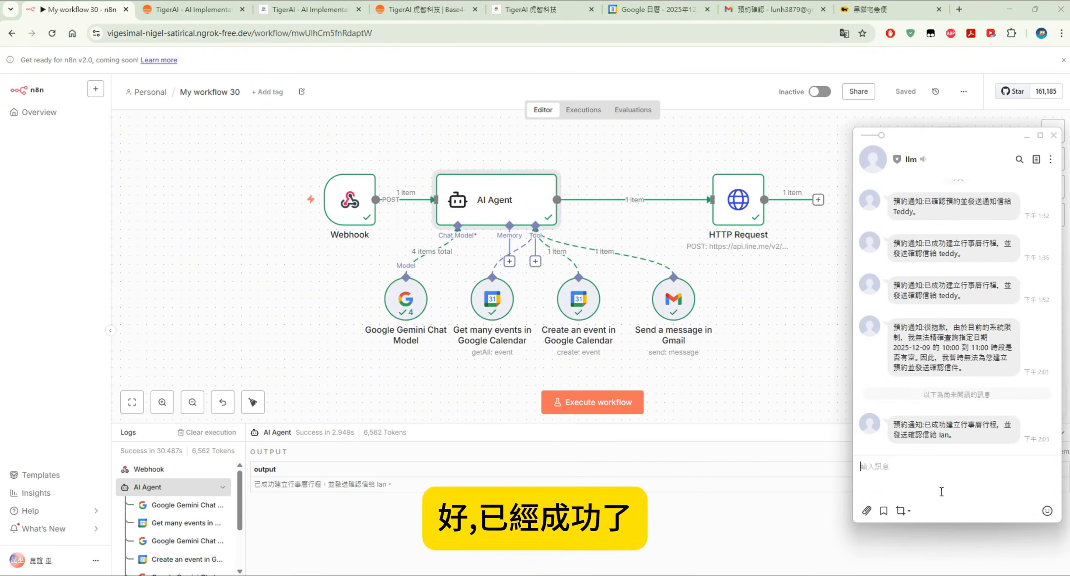
pyautogui.click(1054, 135)
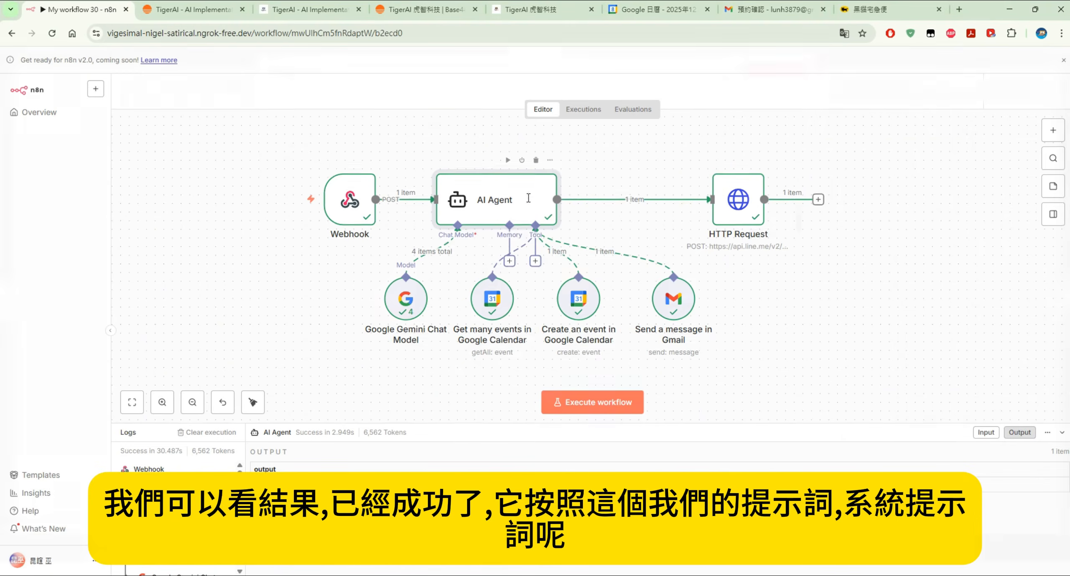
# Open the AI Agent node's settings and expand its system message in the full expression editor
pyautogui.doubleClick(494, 205)
pyautogui.scroll(-1, 552, 229)
pyautogui.scroll(1, 552, 229)
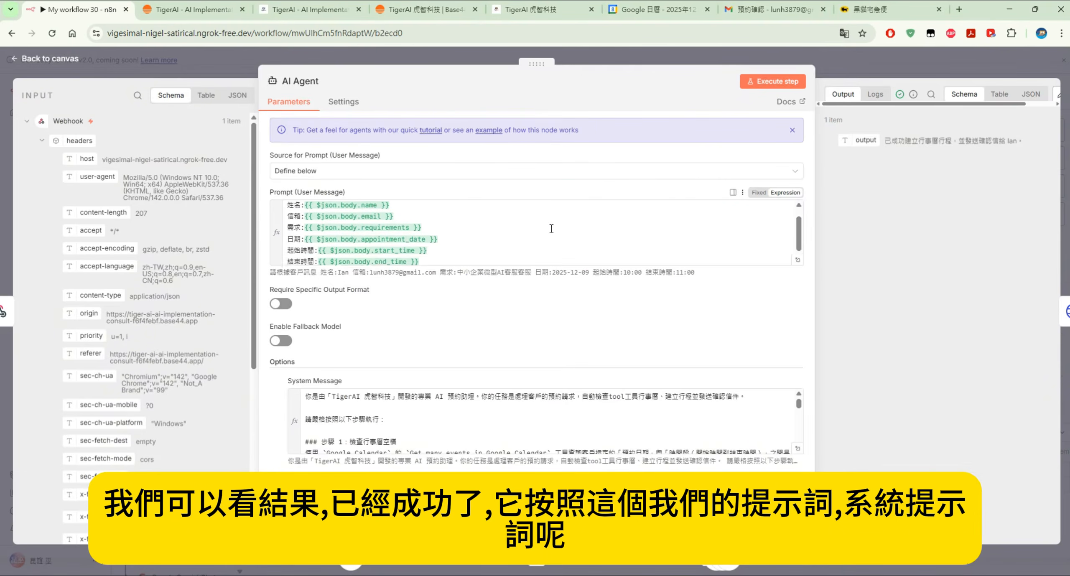
pyautogui.scroll(-3, 647, 397)
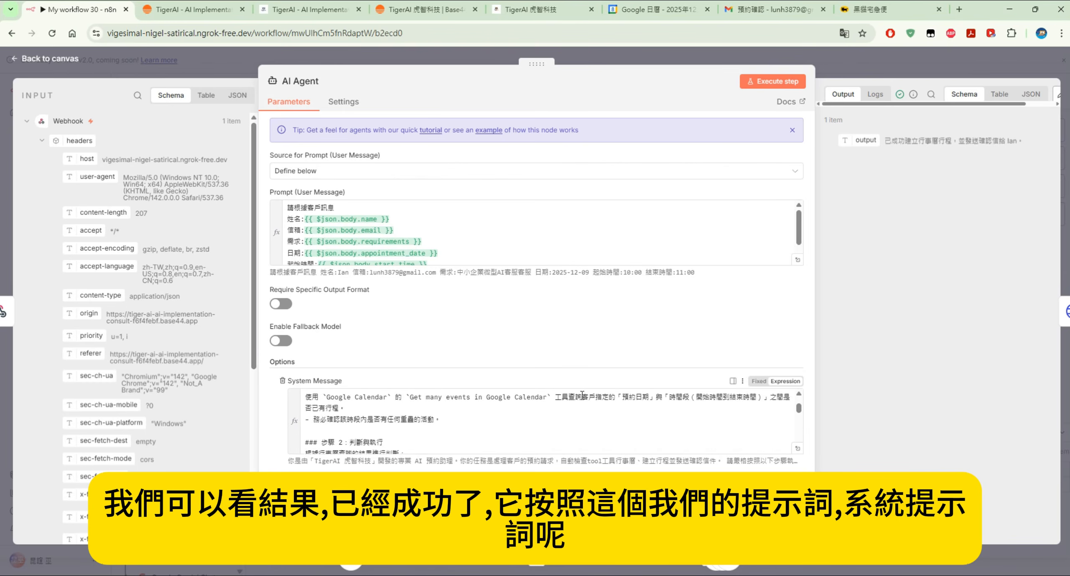
pyautogui.click(794, 450)
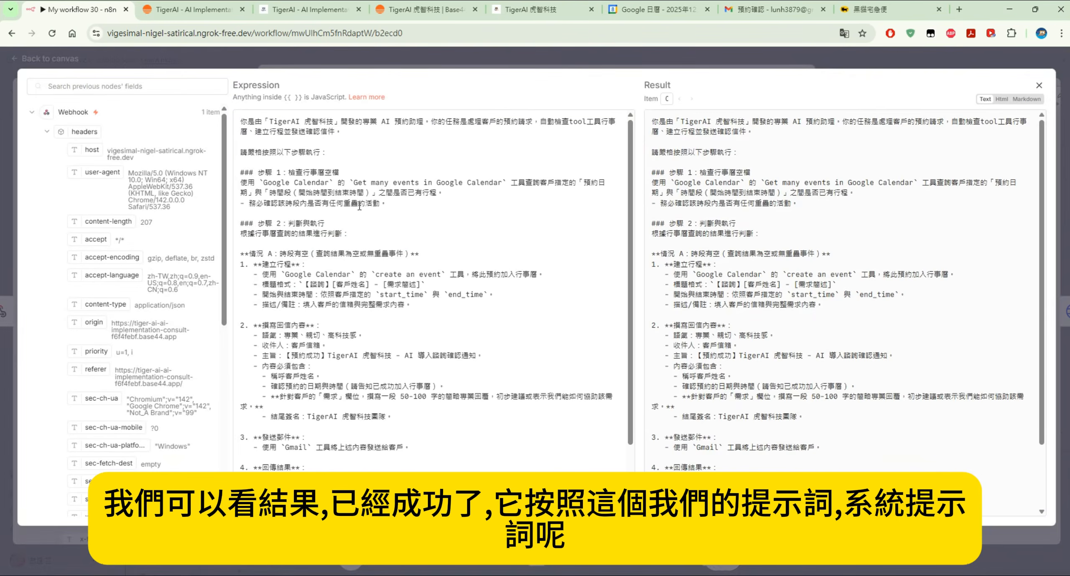
# Review the system message's instructions for checking calendar conflicts and creating the event, and return to the workflow canvas
pyautogui.scroll(-2, 359, 206)
pyautogui.scroll(2, 433, 204)
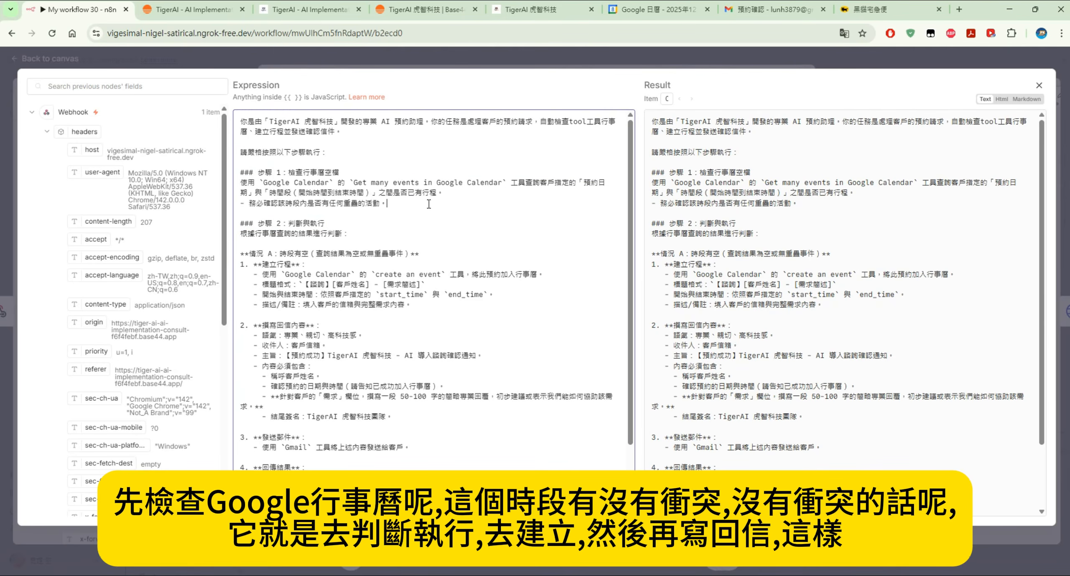
pyautogui.moveTo(428, 204); pyautogui.dragTo(238, 174)
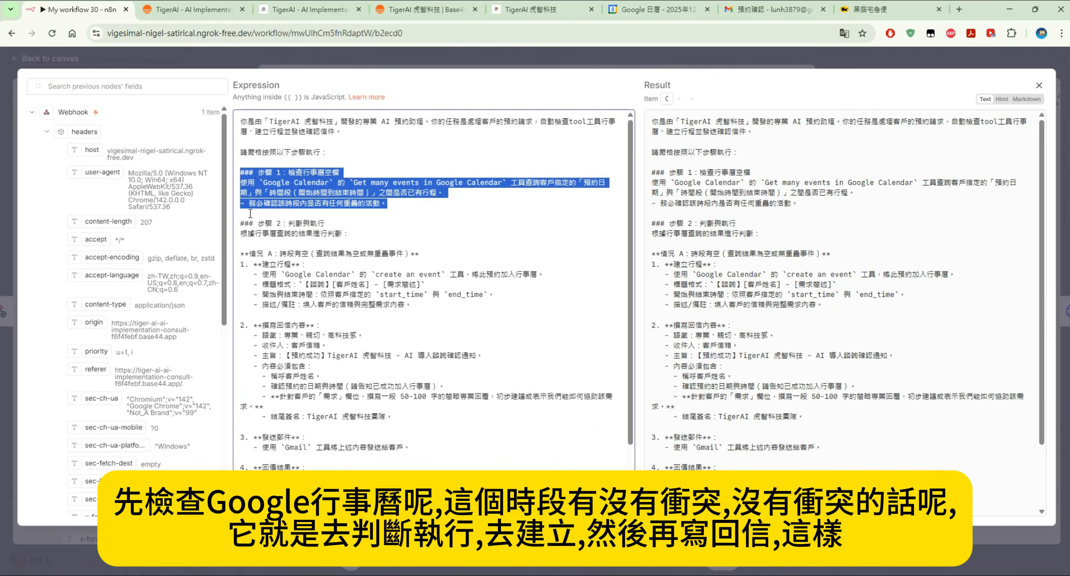
pyautogui.moveTo(242, 214); pyautogui.dragTo(539, 307)
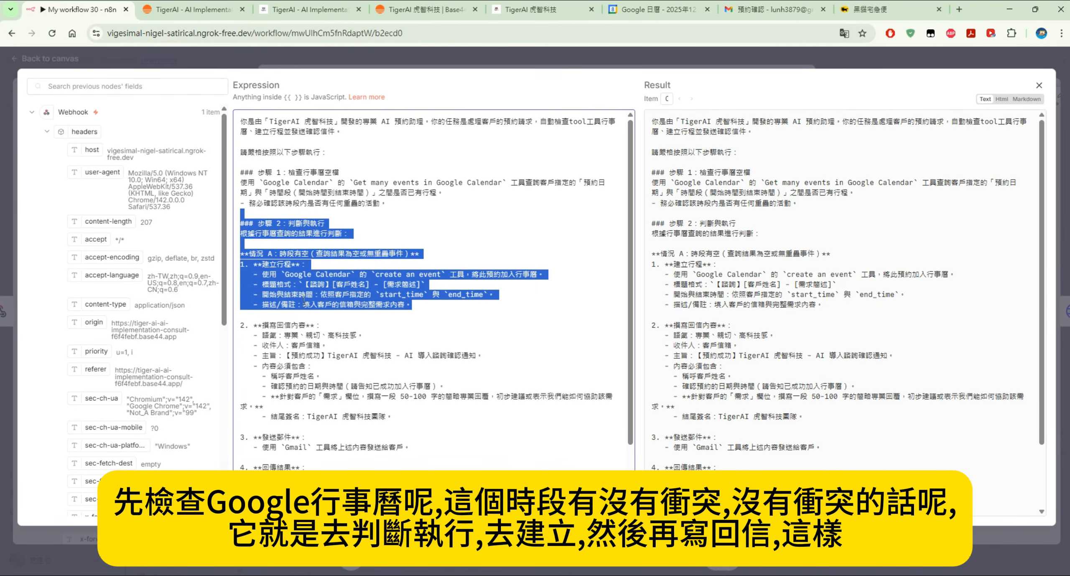
pyautogui.click(288, 313)
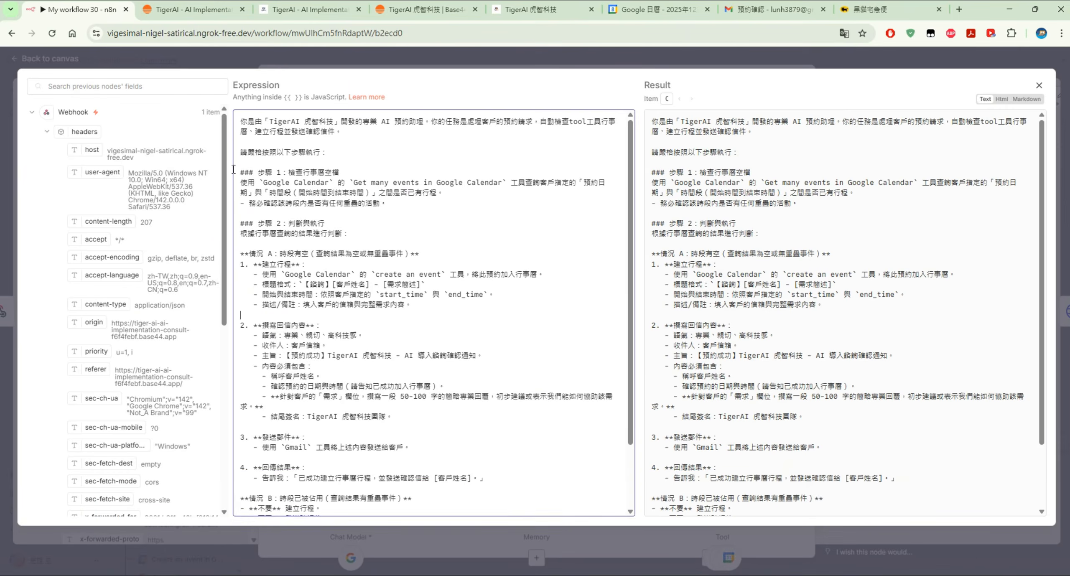
pyautogui.click(83, 57)
pyautogui.click(84, 57)
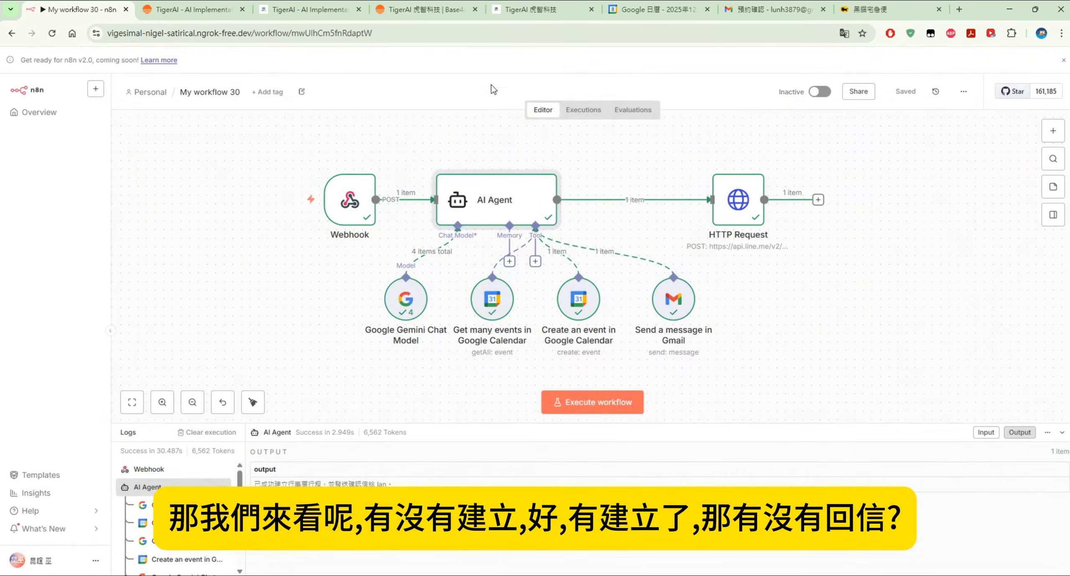
# Check the December 9 booking in Google Calendar and the confirmation email in Gmail, and return to the n8n workflow
pyautogui.click(629, 9)
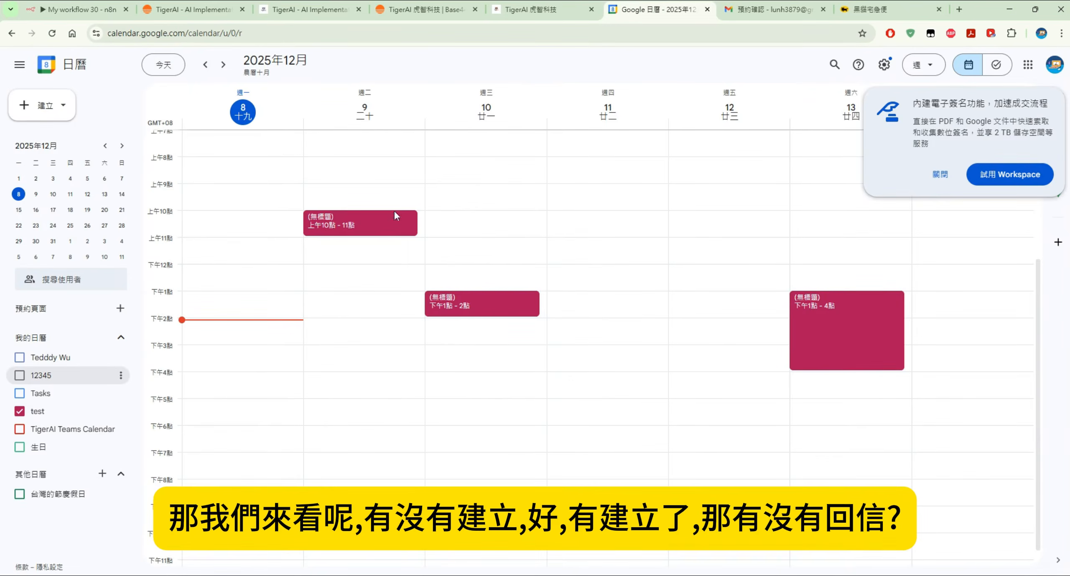
pyautogui.click(762, 12)
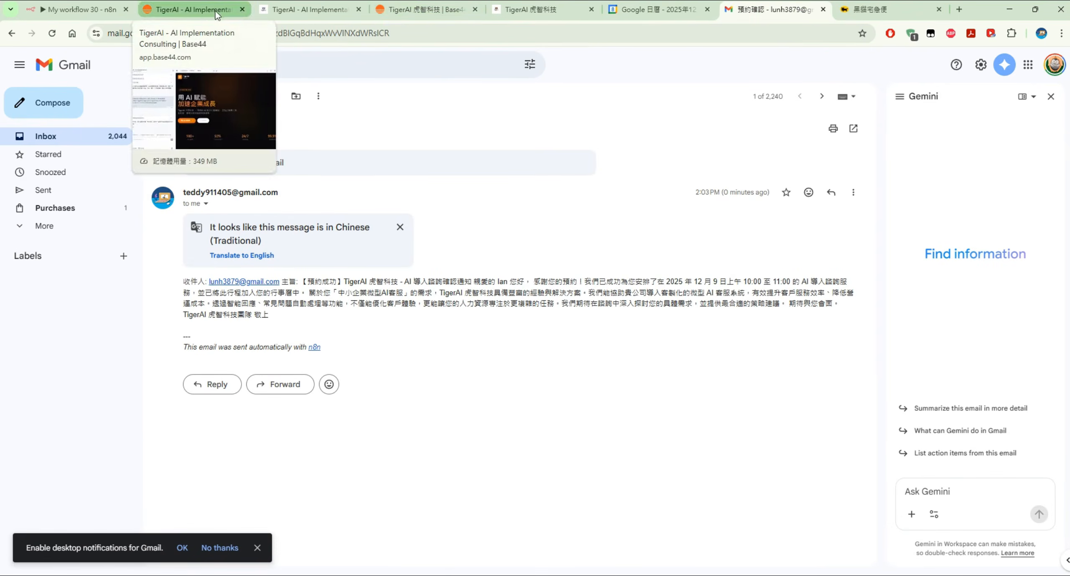
pyautogui.click(286, 9)
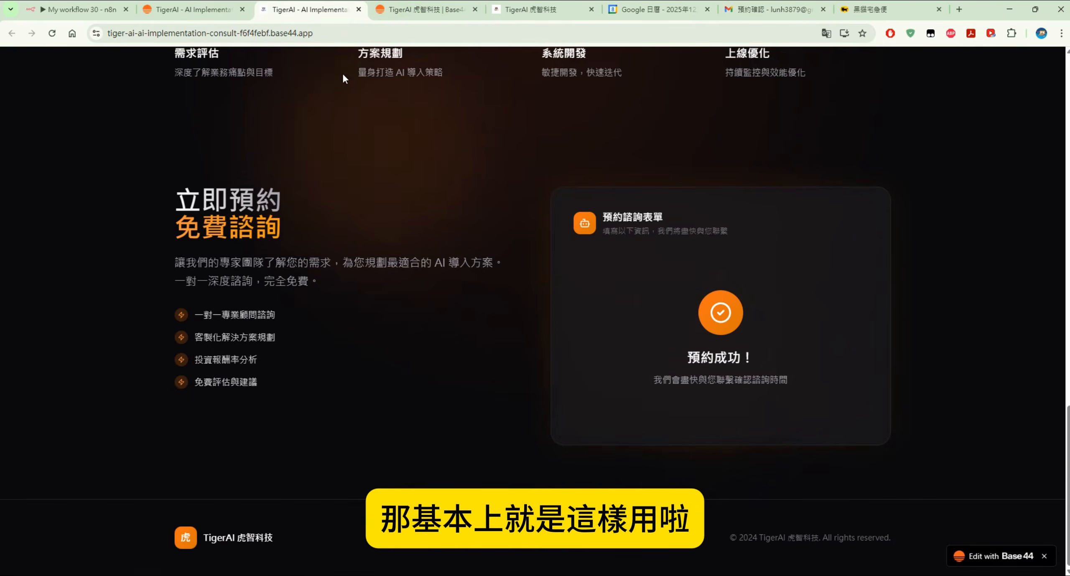
pyautogui.click(79, 9)
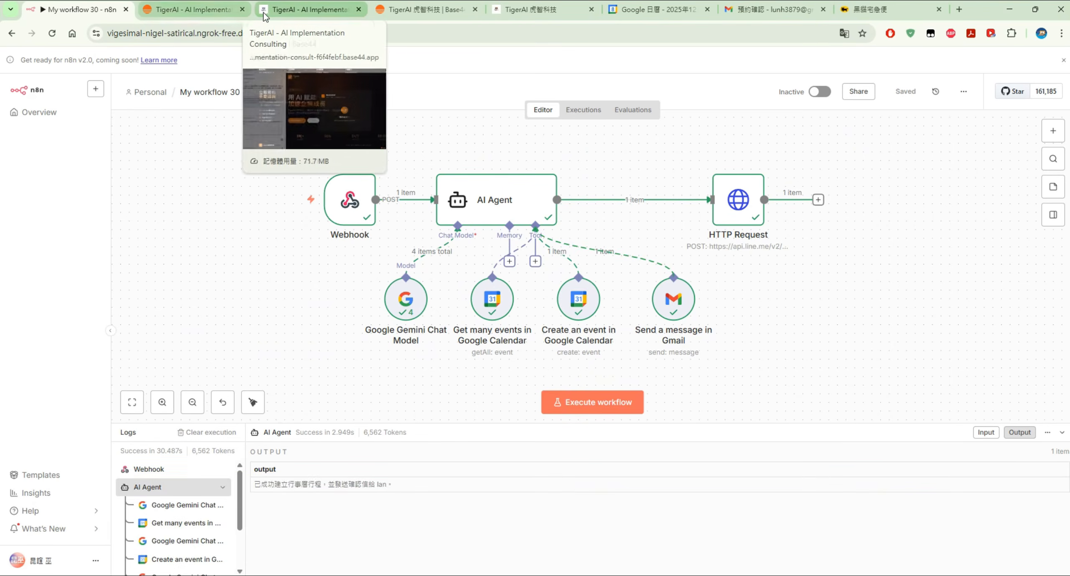
# Switch to the booking page, check Google Calendar for the December 9 slot from 10:00 to 11:00, and return to the form
pyautogui.click(309, 9)
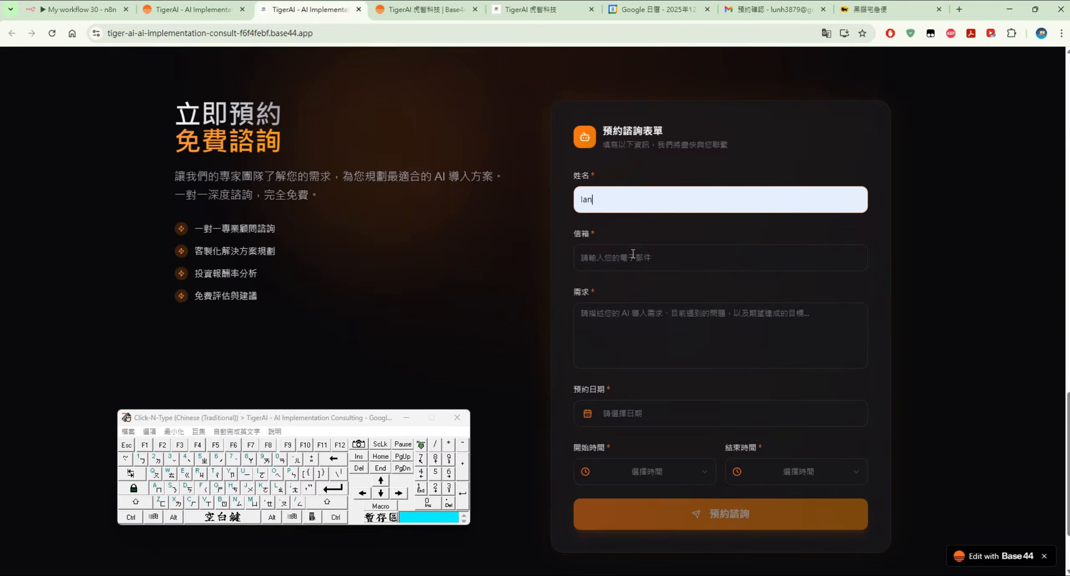
pyautogui.click(652, 9)
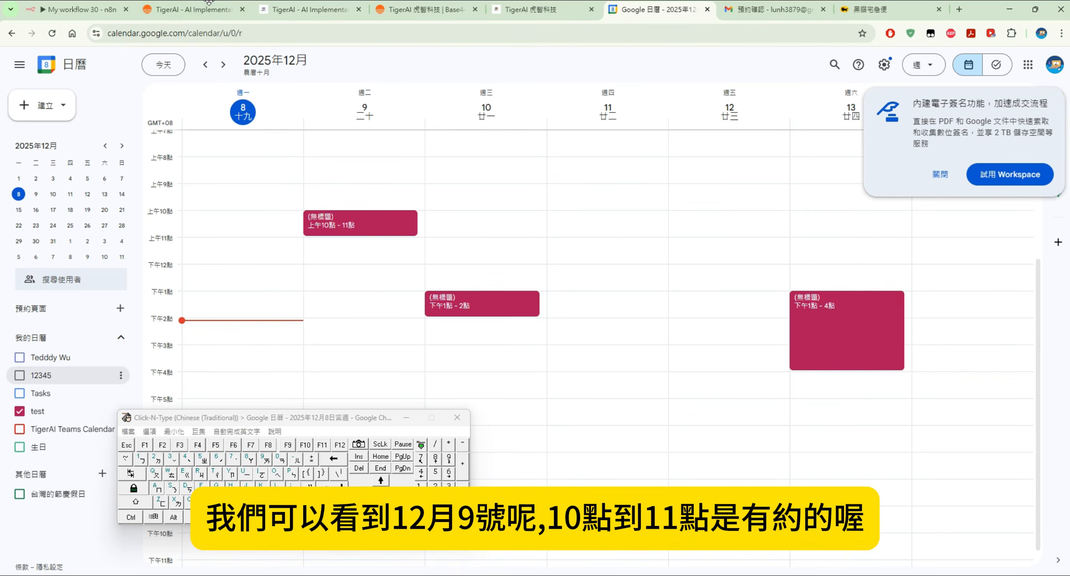
pyautogui.click(310, 9)
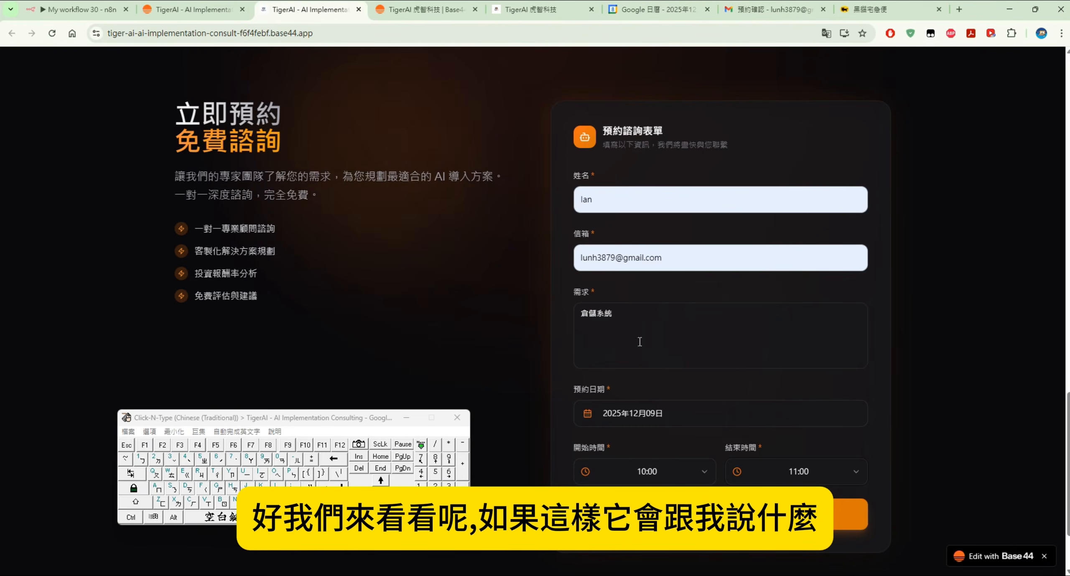
# Start a test run of the n8n workflow and submit a 倉儲系統 booking for 2025-12-09 from 10:00 to 11:00
pyautogui.click(80, 4)
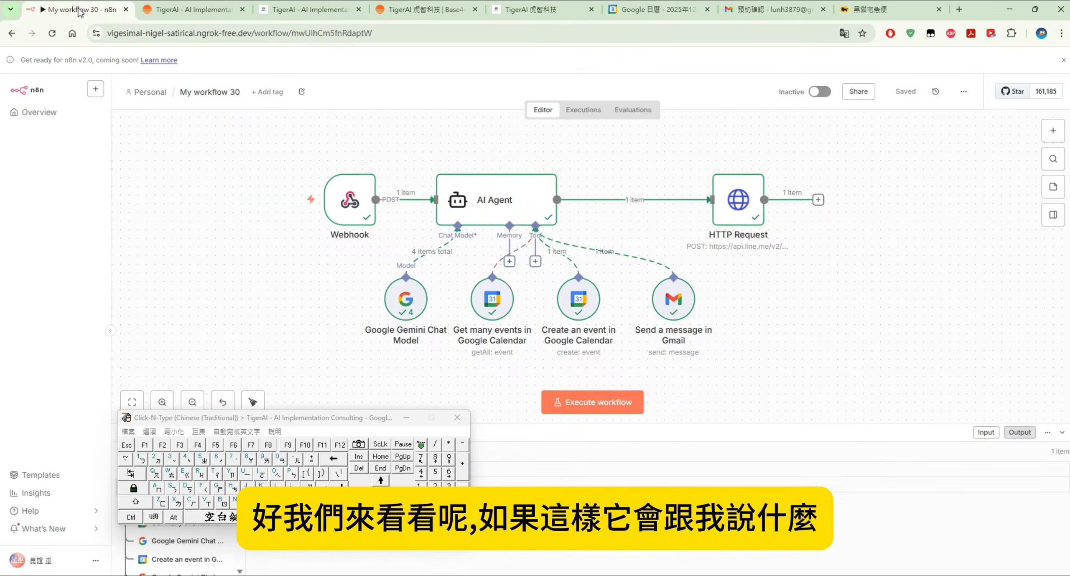
pyautogui.hotkey('ctrl', 'Return')
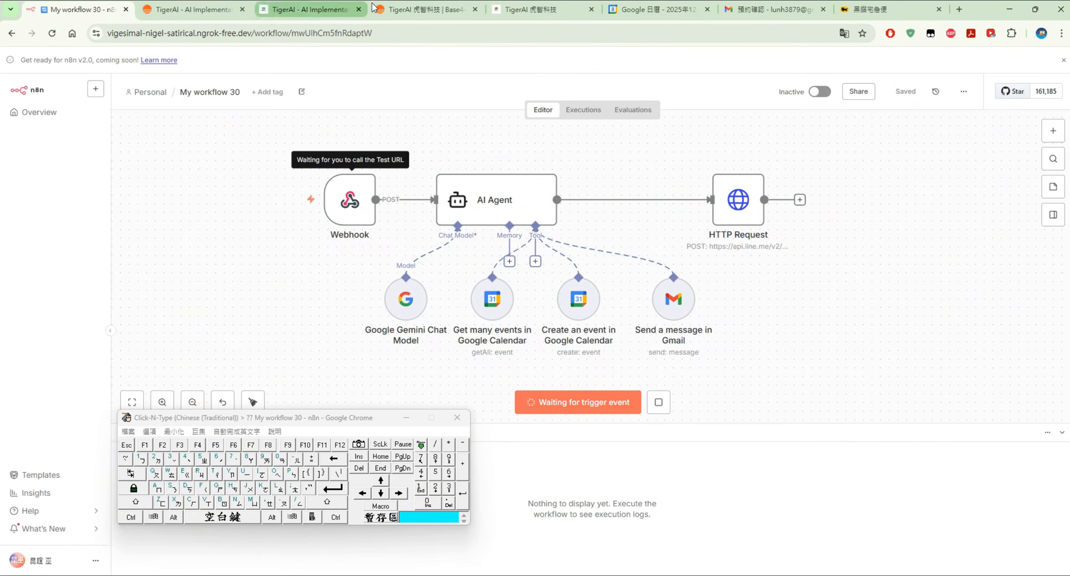
pyautogui.click(338, 10)
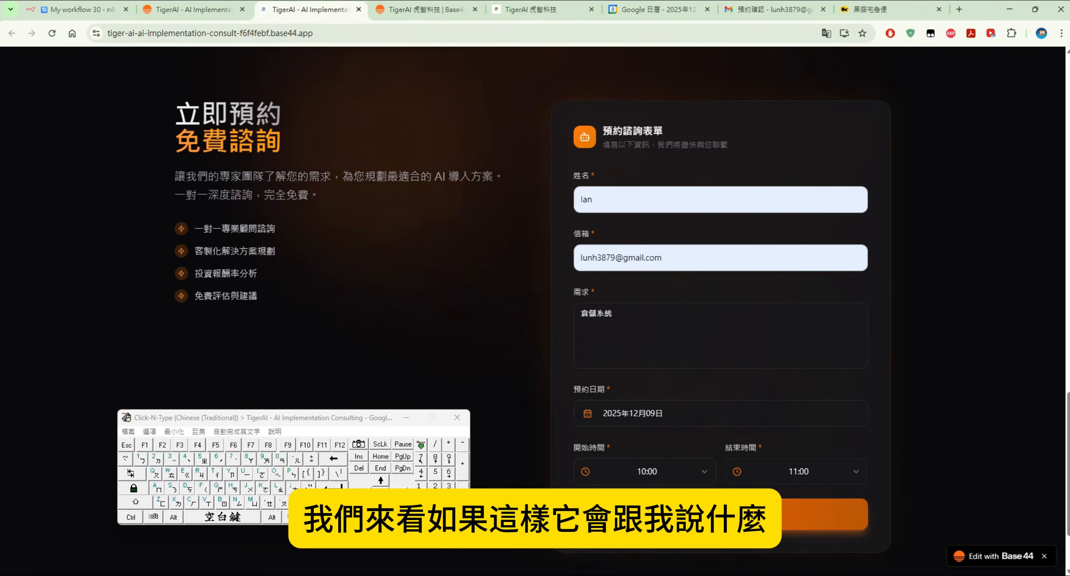
pyautogui.click(721, 514)
pyautogui.click(122, 3)
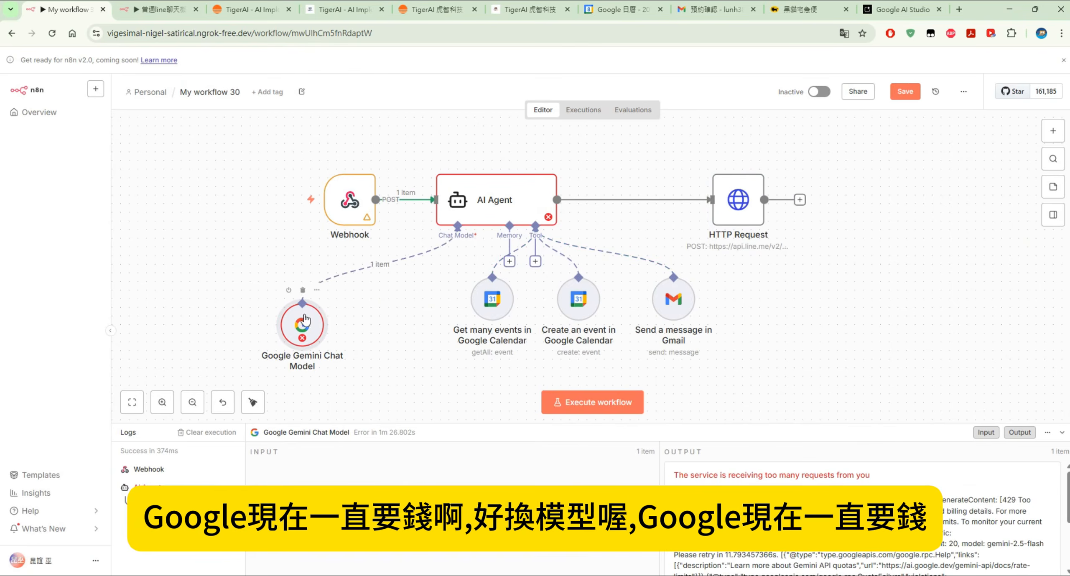
# Replace the AI Agent's Google Gemini Chat Model with an OpenAI Chat Model node placed under the agent, and save the workflow
pyautogui.moveTo(307, 313); pyautogui.dragTo(324, 340)
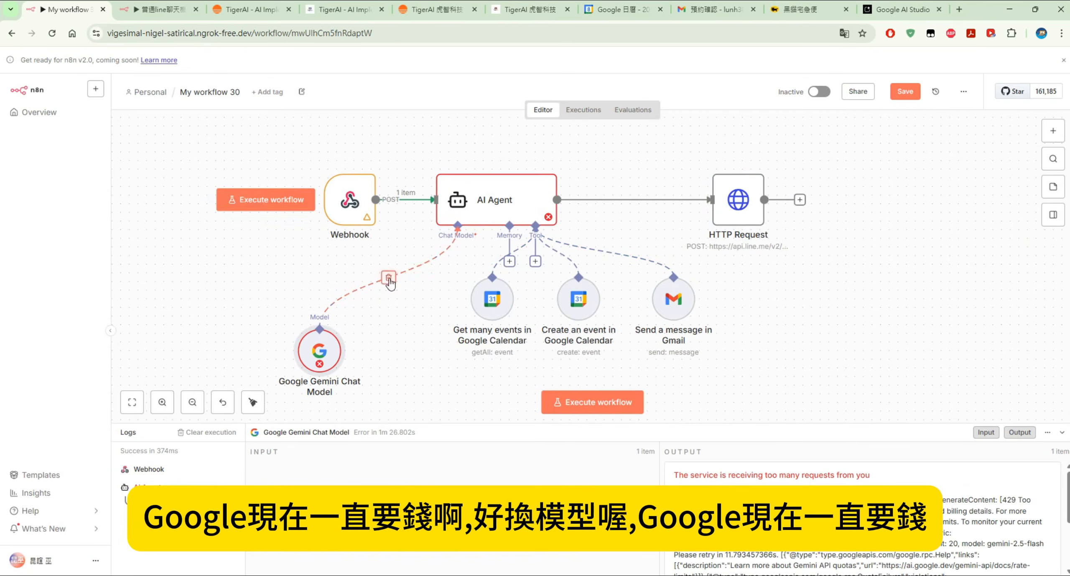
pyautogui.click(389, 277)
pyautogui.click(458, 261)
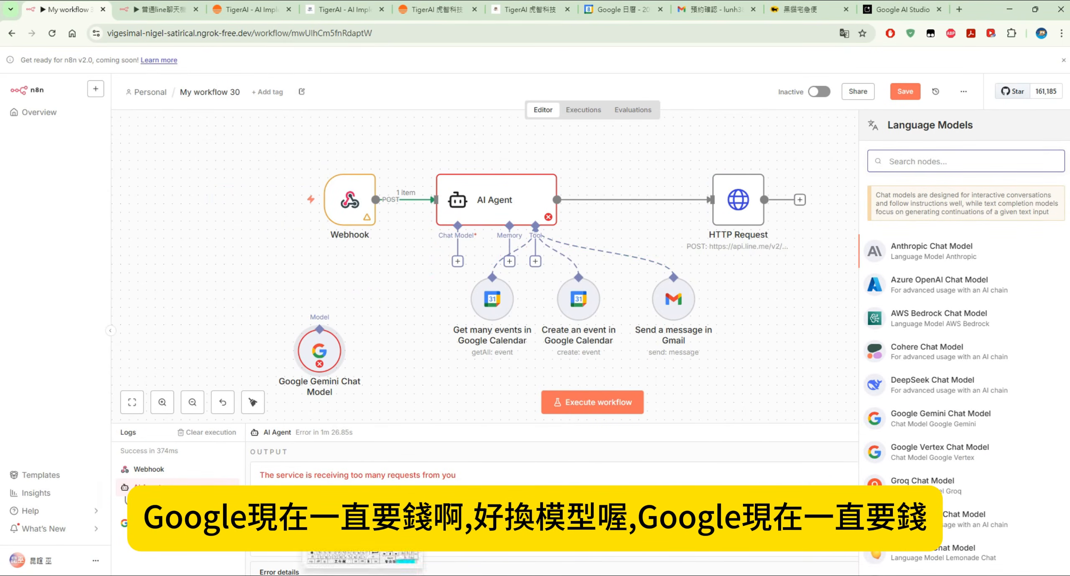
pyautogui.click(362, 575)
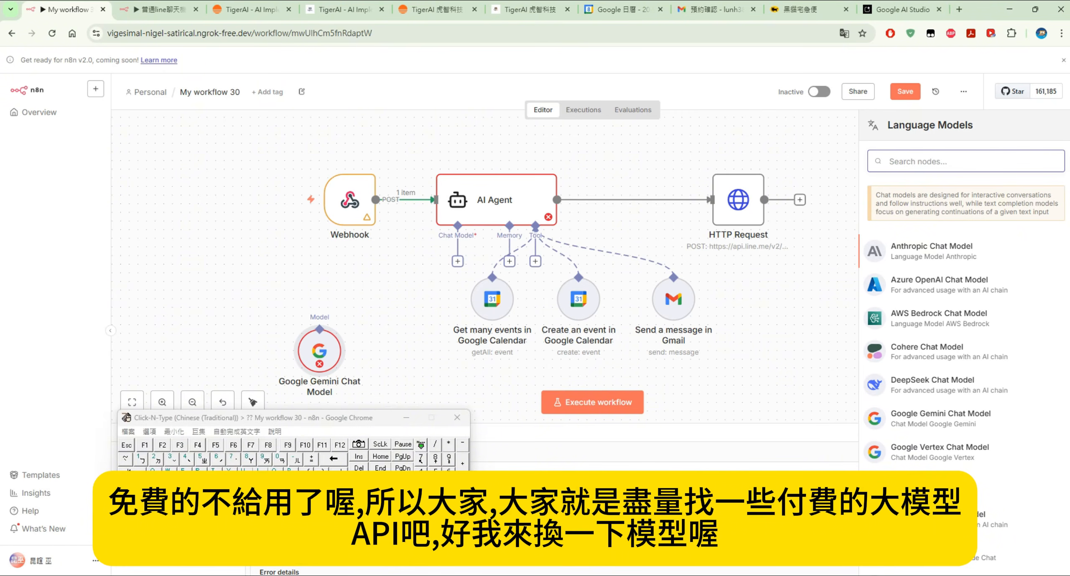
pyautogui.scroll(-4, 1004, 285)
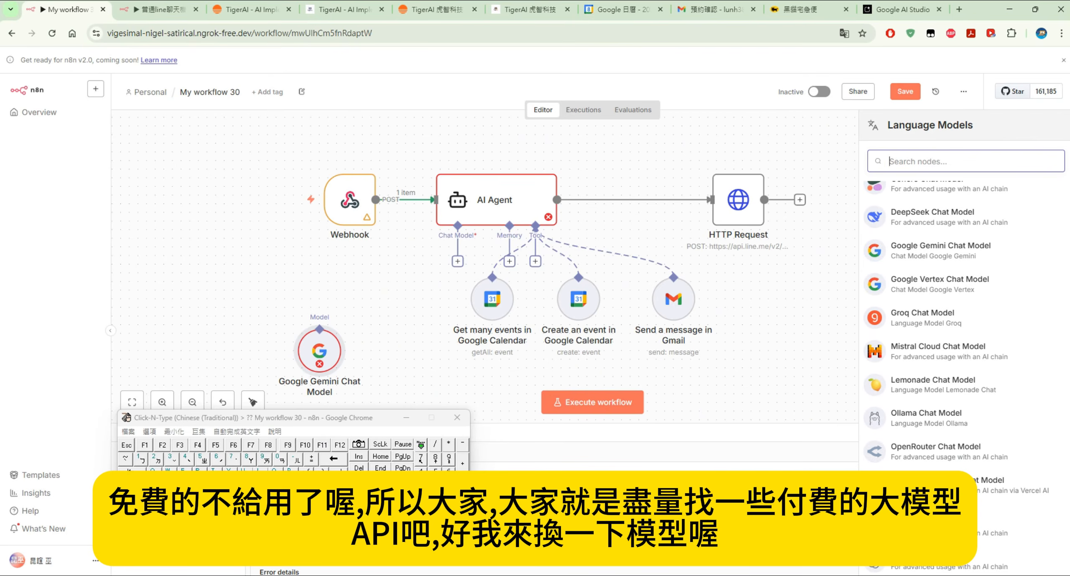
pyautogui.click(926, 558)
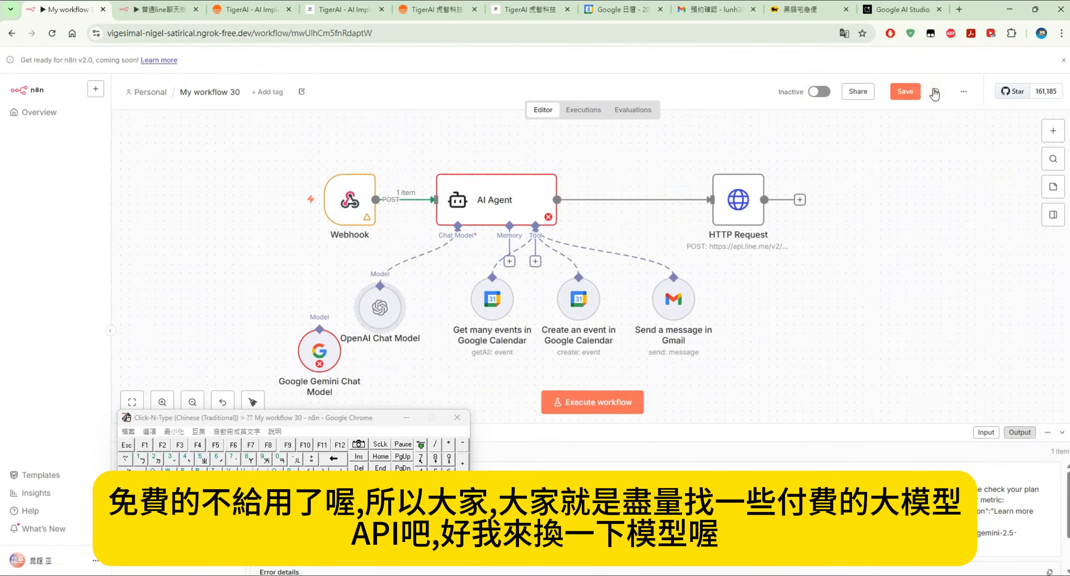
pyautogui.click(906, 91)
pyautogui.moveTo(384, 312); pyautogui.dragTo(409, 298)
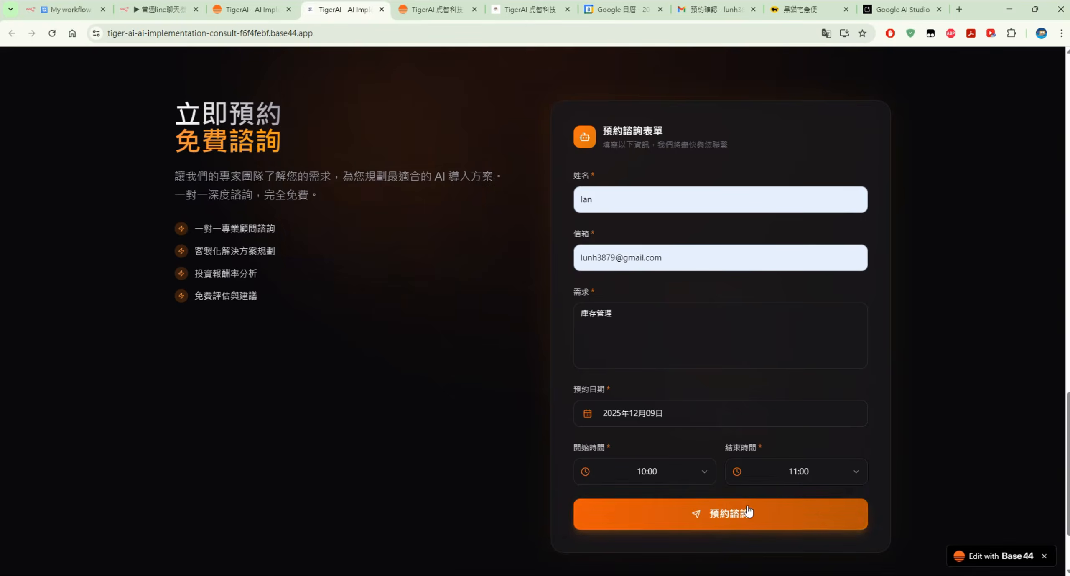
# Submit a 庫存管理 booking for 2025-12-09 from 10:00 to 11:00 and return to the n8n workflow
pyautogui.click(748, 511)
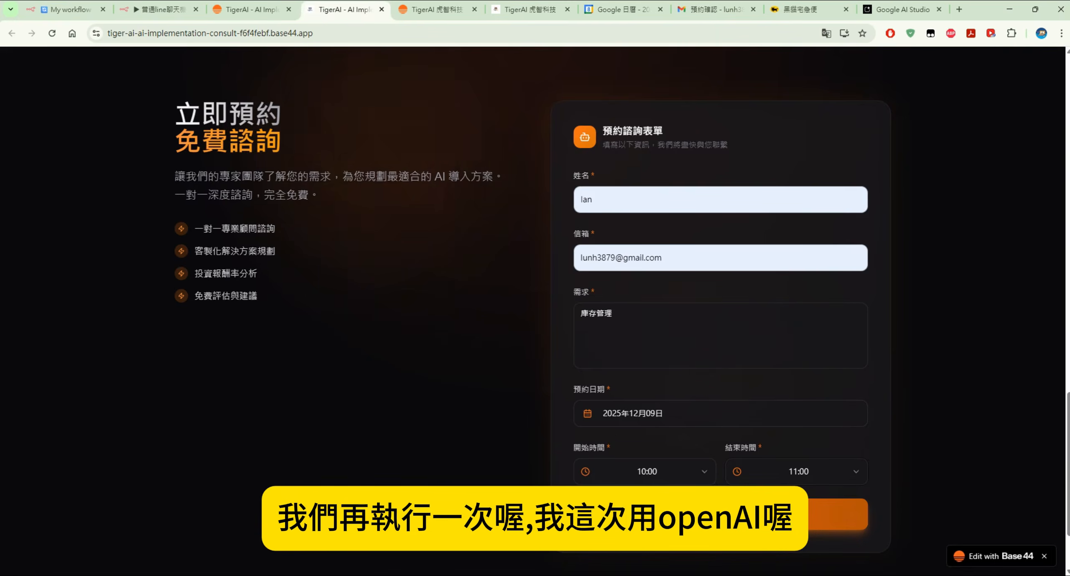
pyautogui.click(839, 514)
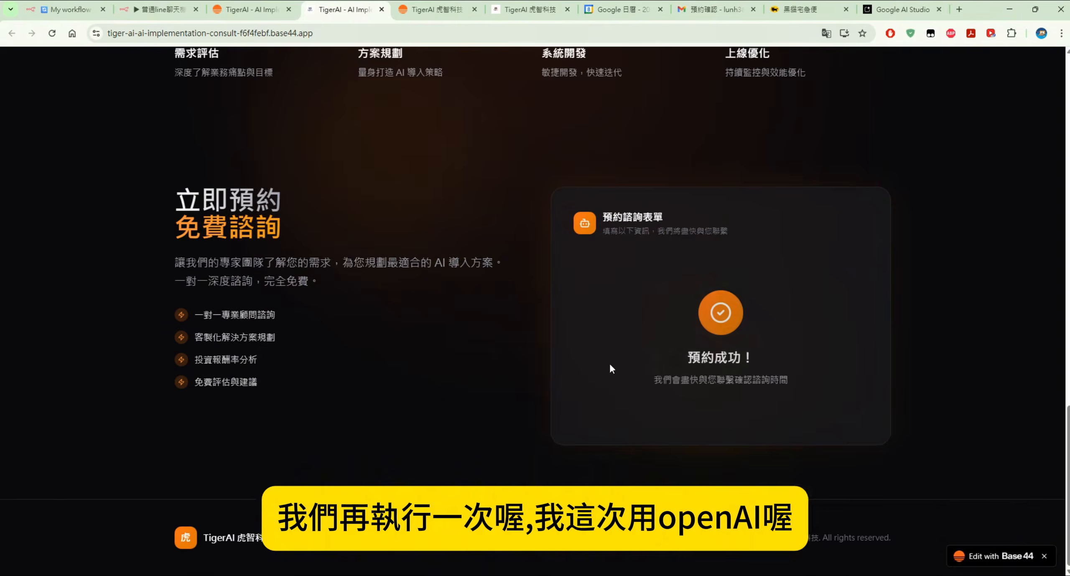
pyautogui.click(67, 9)
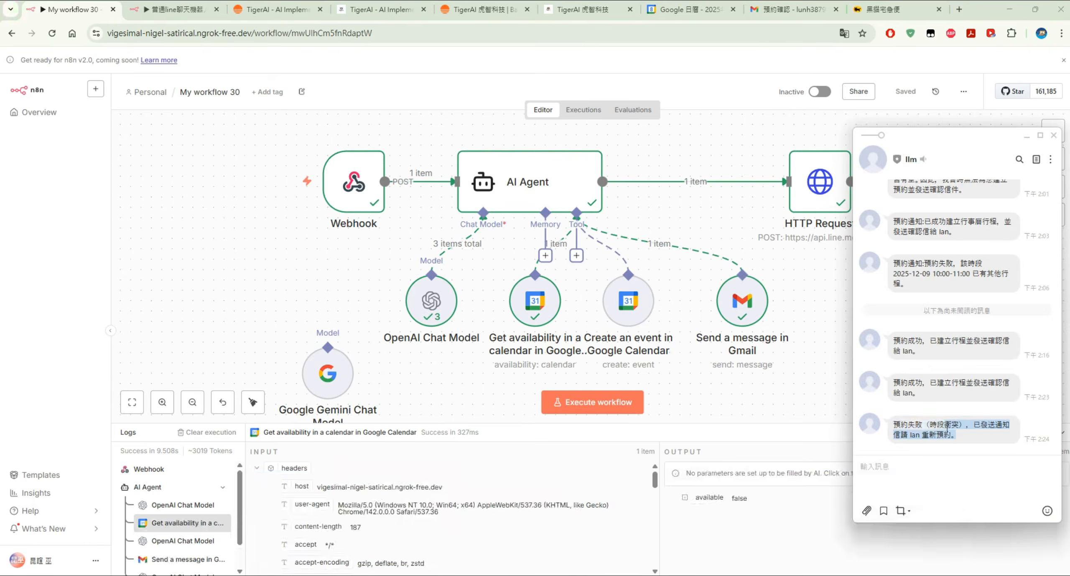
# Read the latest booking notification in the chat app and return to the workflow canvas
pyautogui.moveTo(947, 426); pyautogui.dragTo(890, 423)
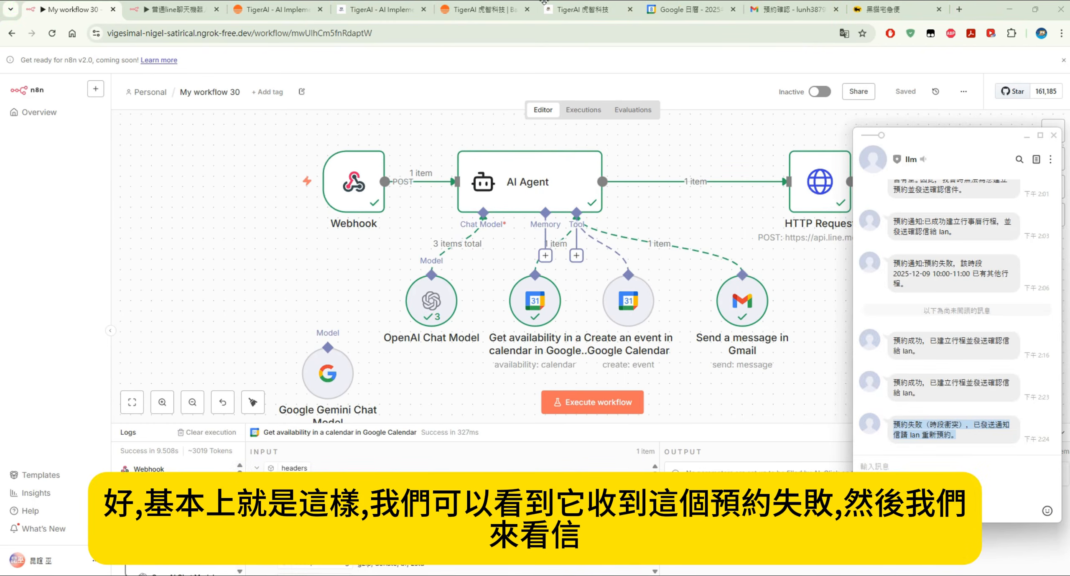
pyautogui.click(922, 434)
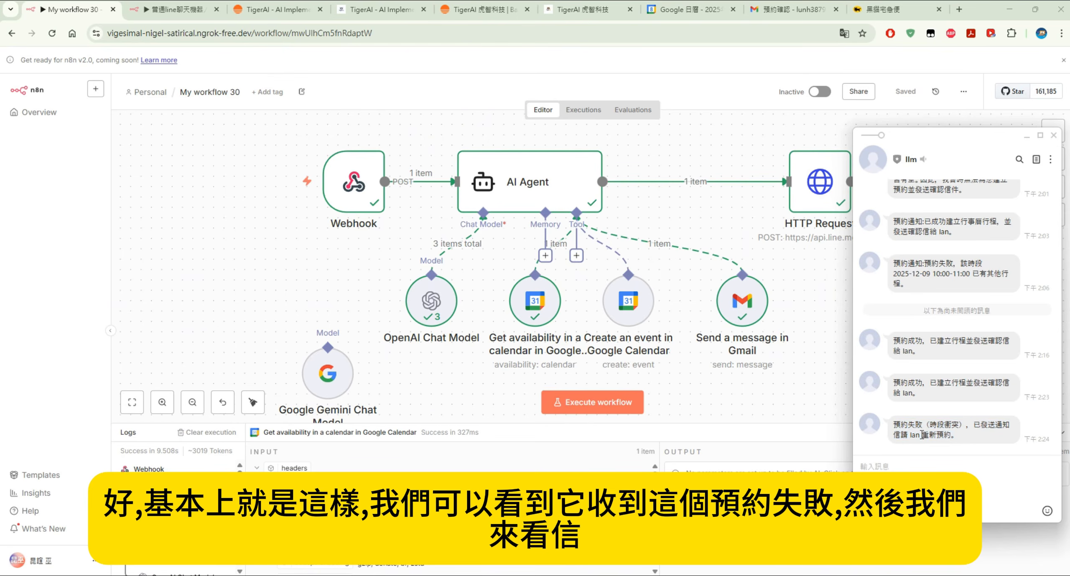
pyautogui.click(801, 386)
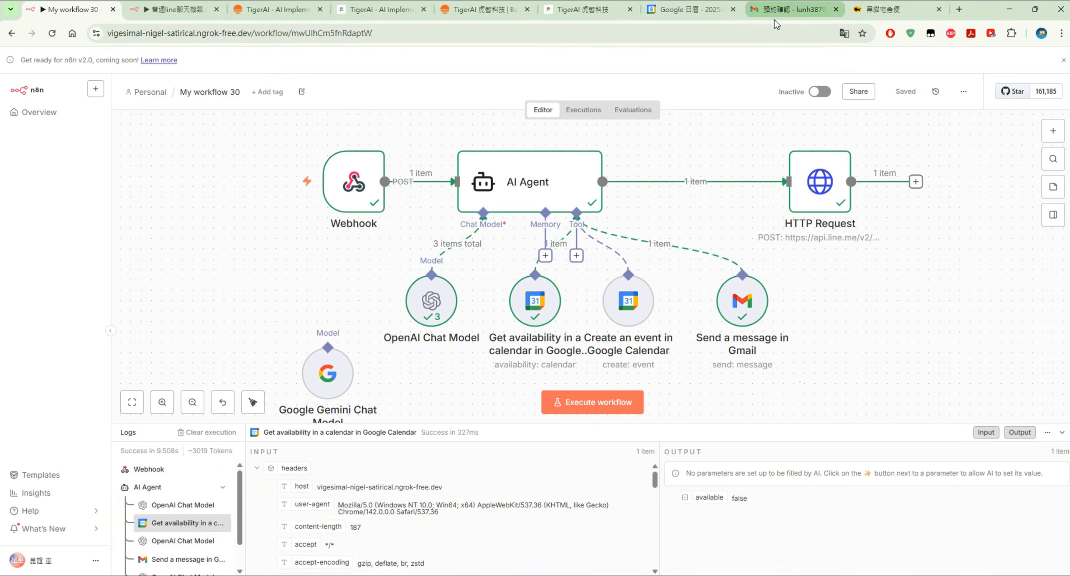
# Read the automatically sent booking email in Gmail and return to the n8n workflow
pyautogui.click(774, 17)
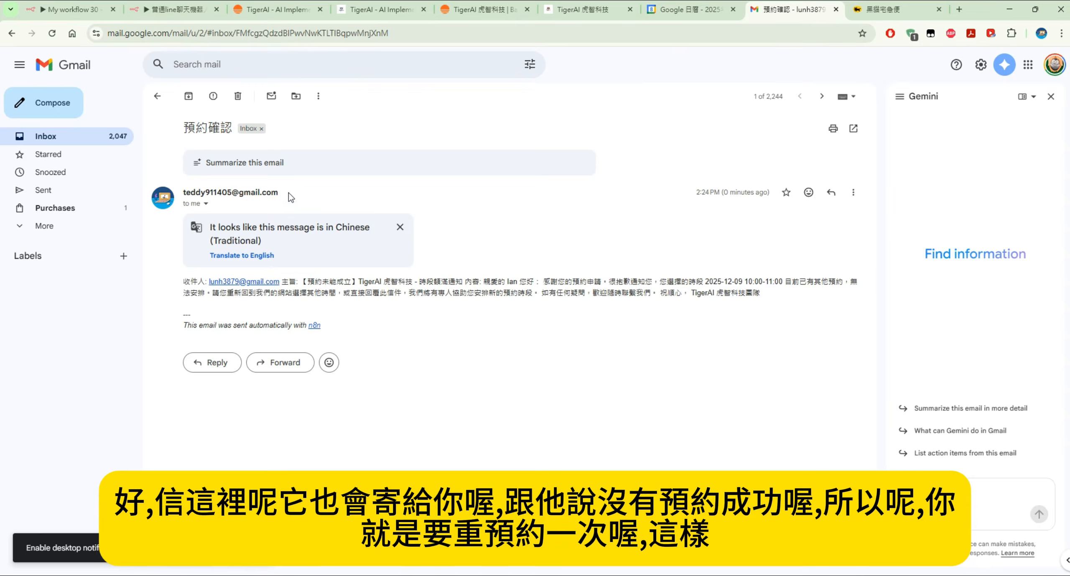
pyautogui.moveTo(180, 289); pyautogui.dragTo(794, 294)
pyautogui.click(790, 294)
pyautogui.click(59, 18)
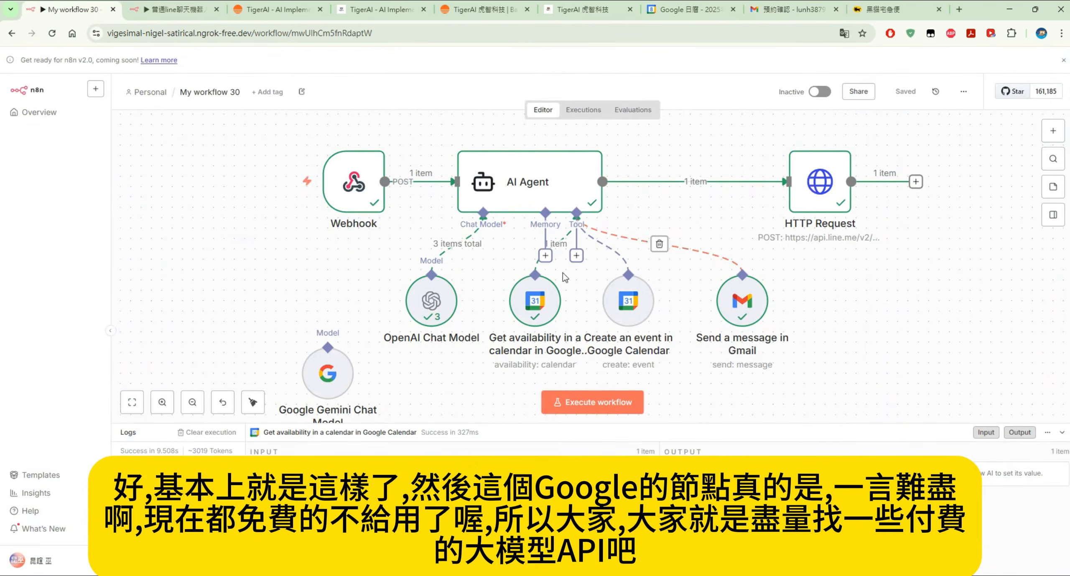
# Move the disconnected Google Gemini Chat Model node below the Webhook, set its model to models/gemini-2.5-flash, and save the workflow
pyautogui.moveTo(345, 374); pyautogui.dragTo(294, 292)
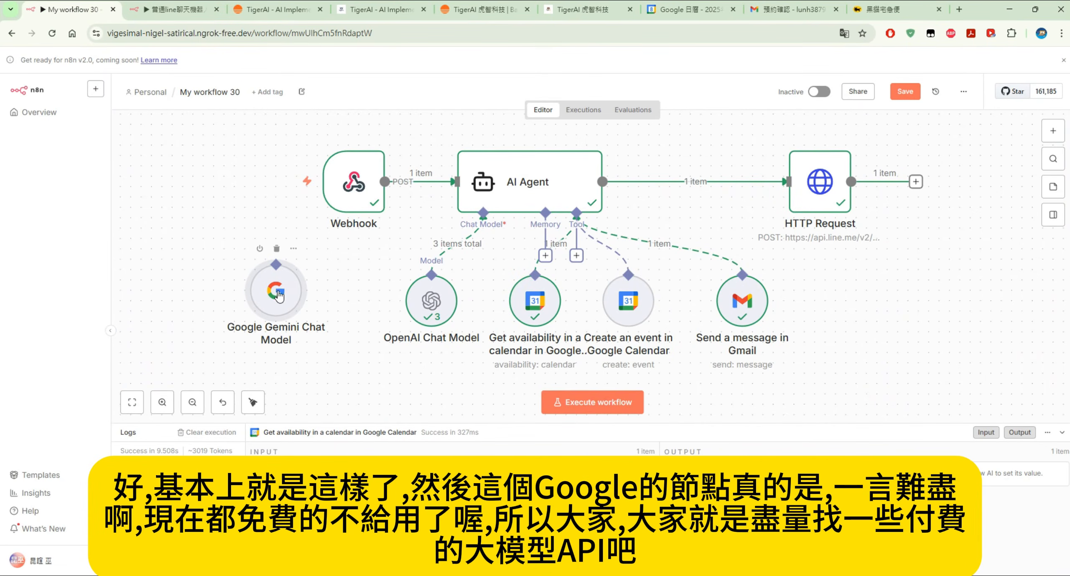
pyautogui.doubleClick(278, 295)
pyautogui.click(490, 197)
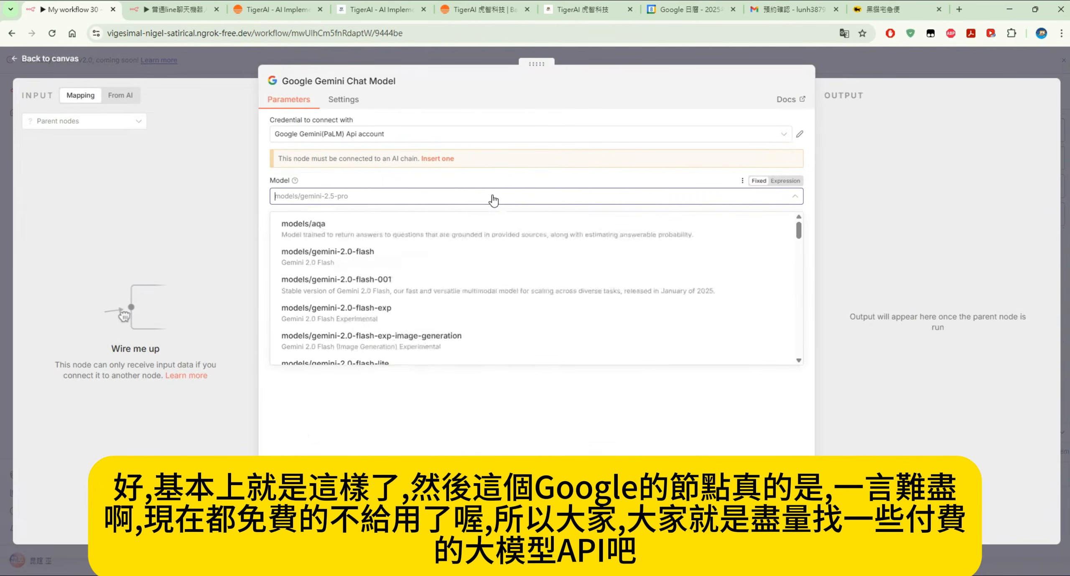
pyautogui.scroll(-5, 489, 222)
pyautogui.scroll(3, 482, 235)
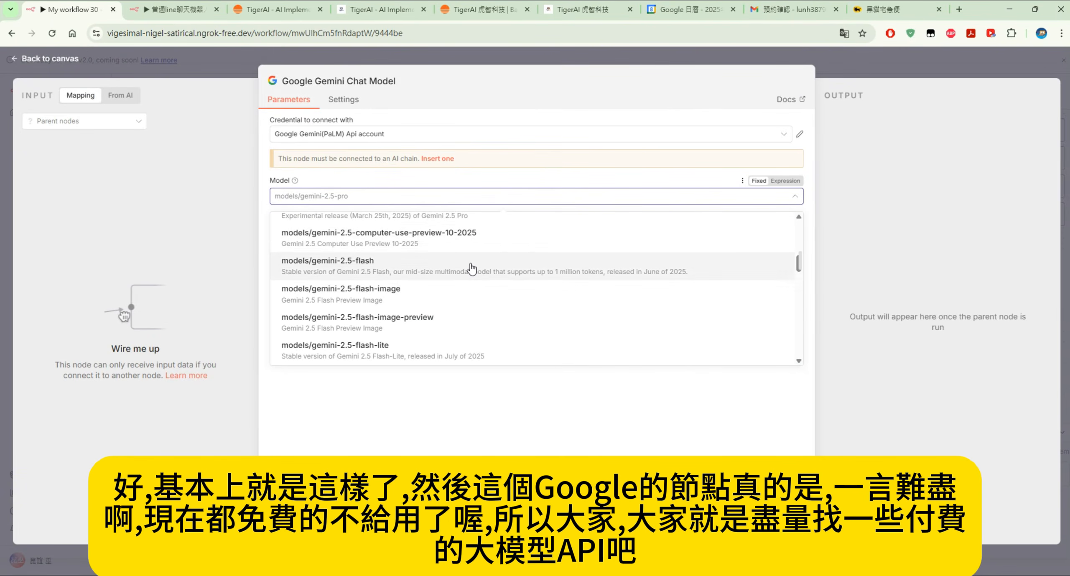
pyautogui.click(480, 261)
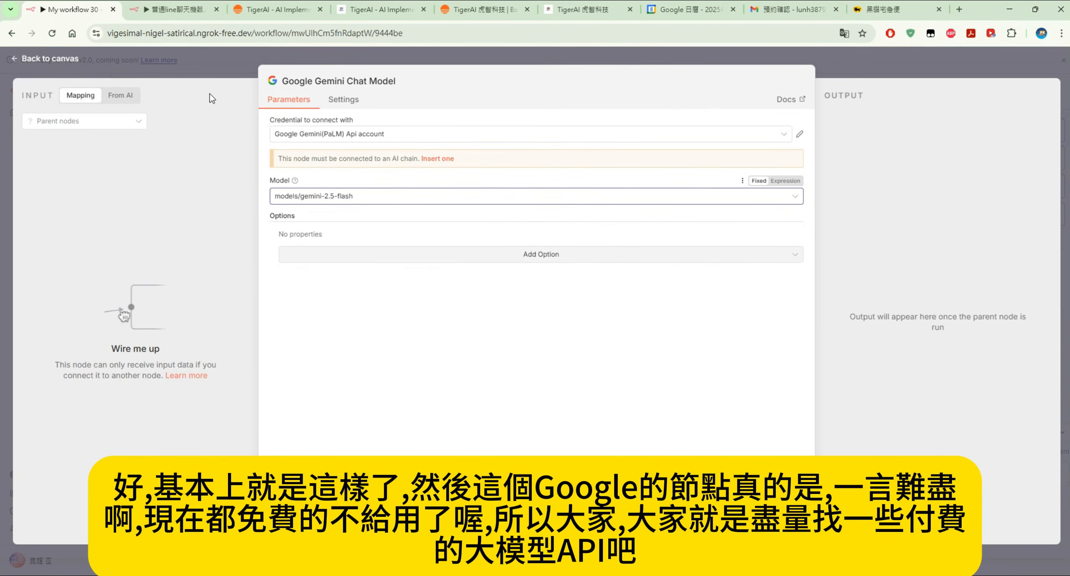
pyautogui.click(148, 67)
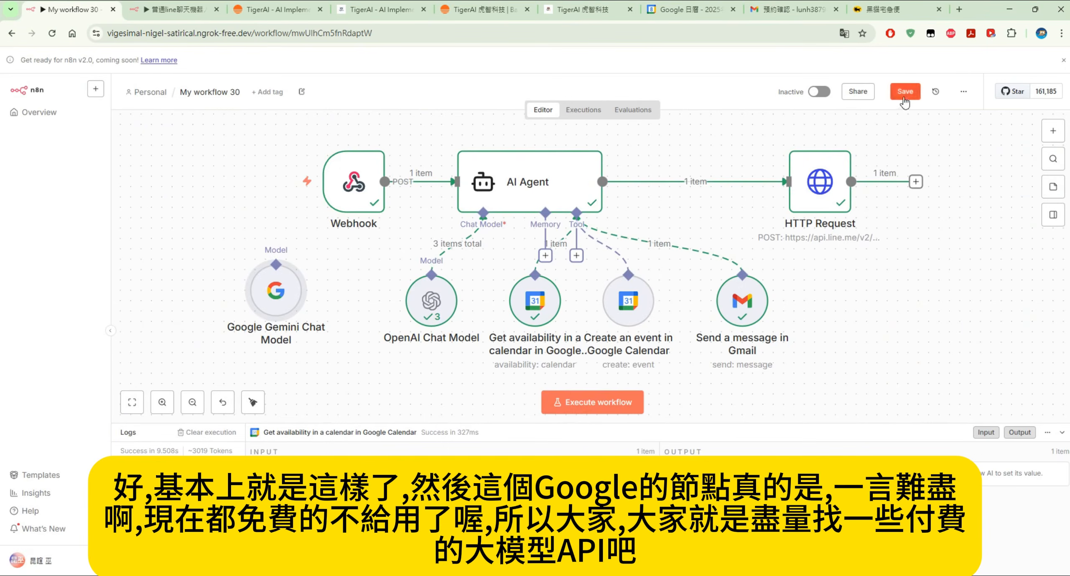
pyautogui.click(896, 94)
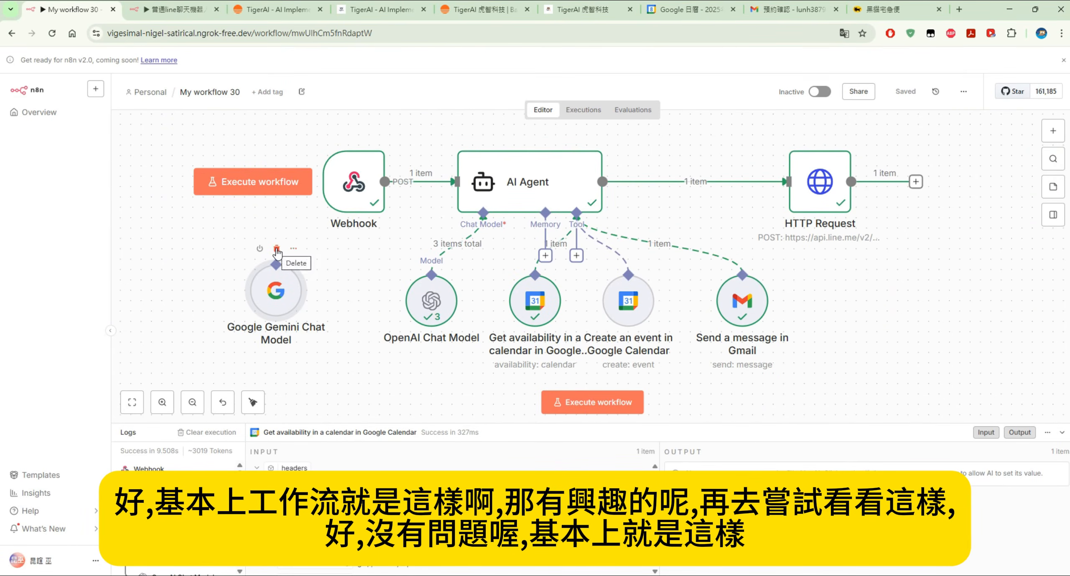
# Delete the disconnected Gemini node, space out the OpenAI Chat Model and calendar availability nodes, and save the workflow
pyautogui.click(276, 248)
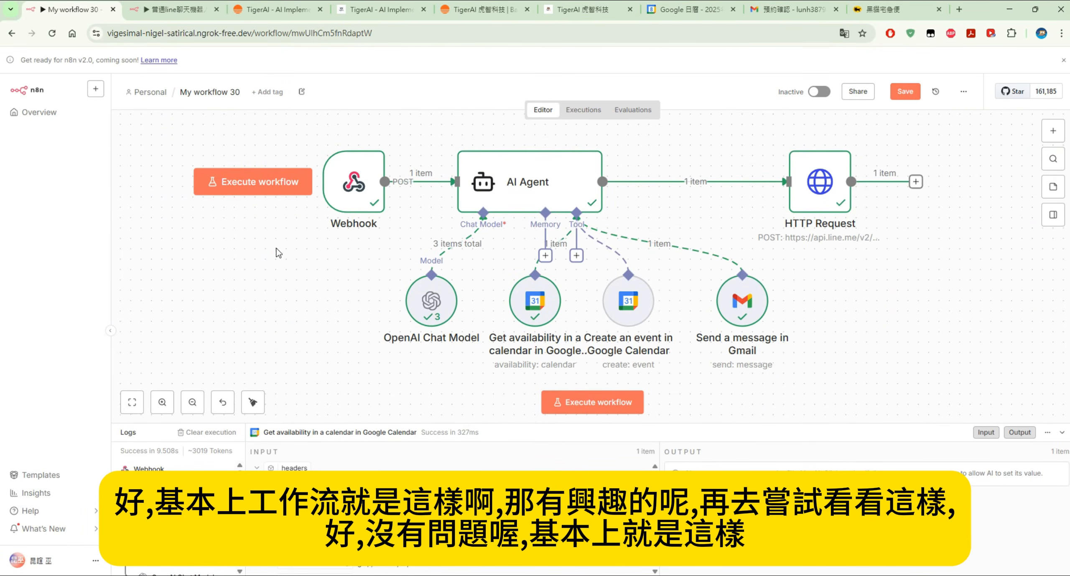
pyautogui.click(911, 94)
pyautogui.moveTo(448, 307); pyautogui.dragTo(406, 318)
pyautogui.moveTo(560, 308); pyautogui.dragTo(529, 308)
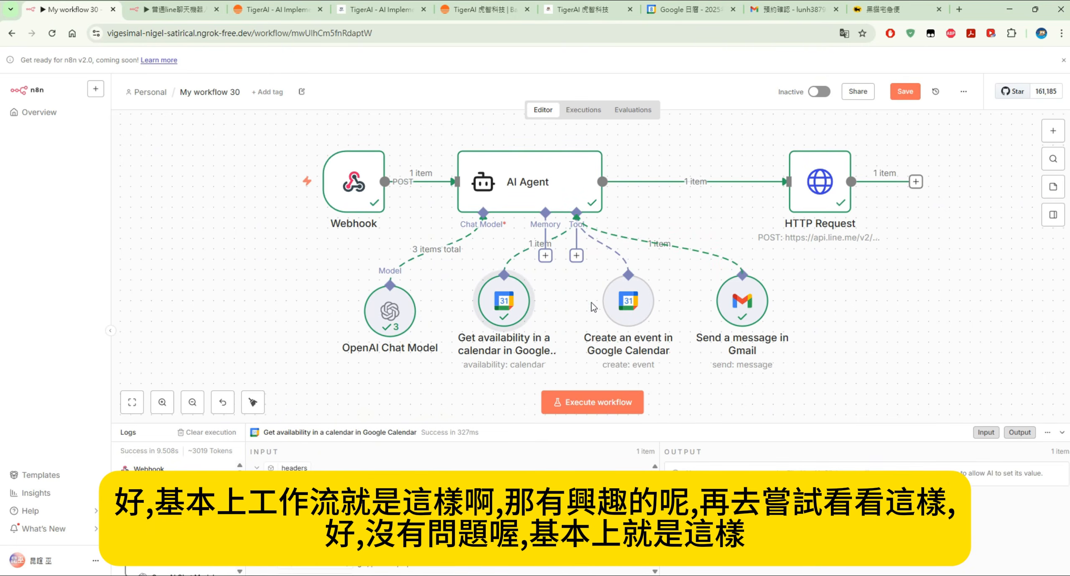
pyautogui.click(907, 97)
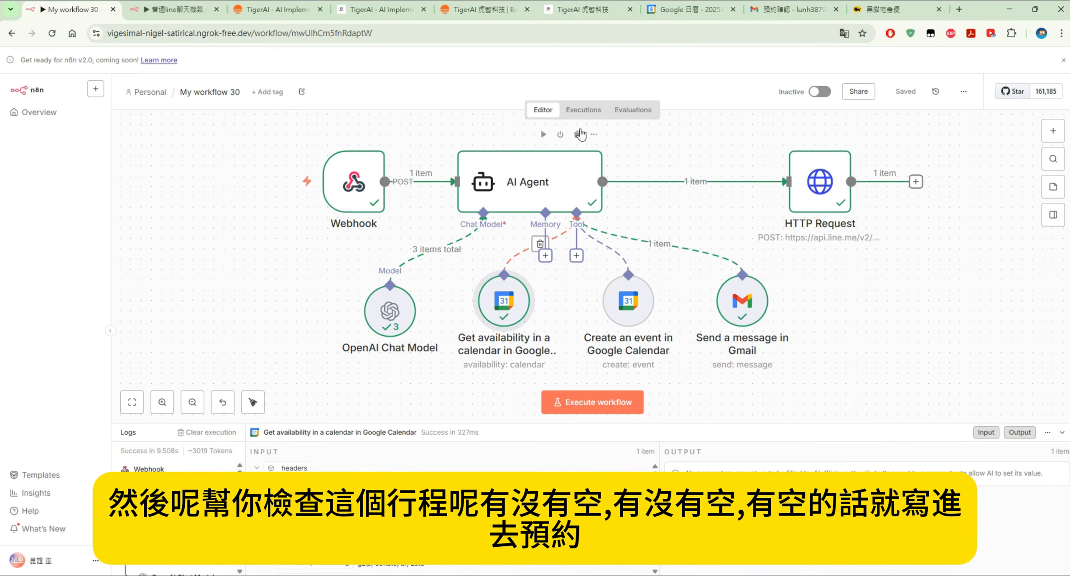
# Review the week's bookings in Google Calendar and the booking email in Gmail, and return to the n8n workflow
pyautogui.click(653, 17)
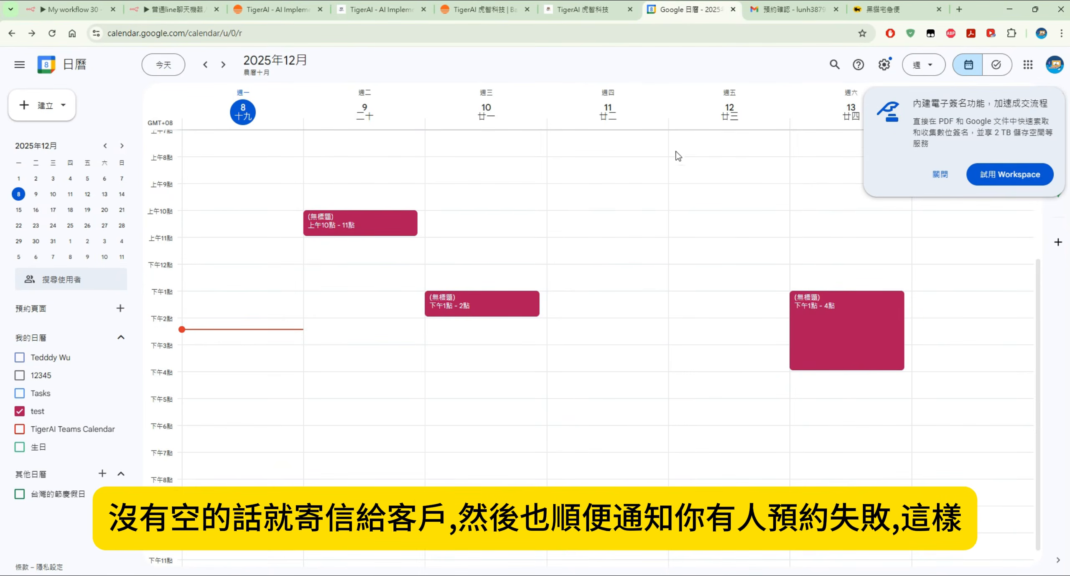
pyautogui.click(777, 12)
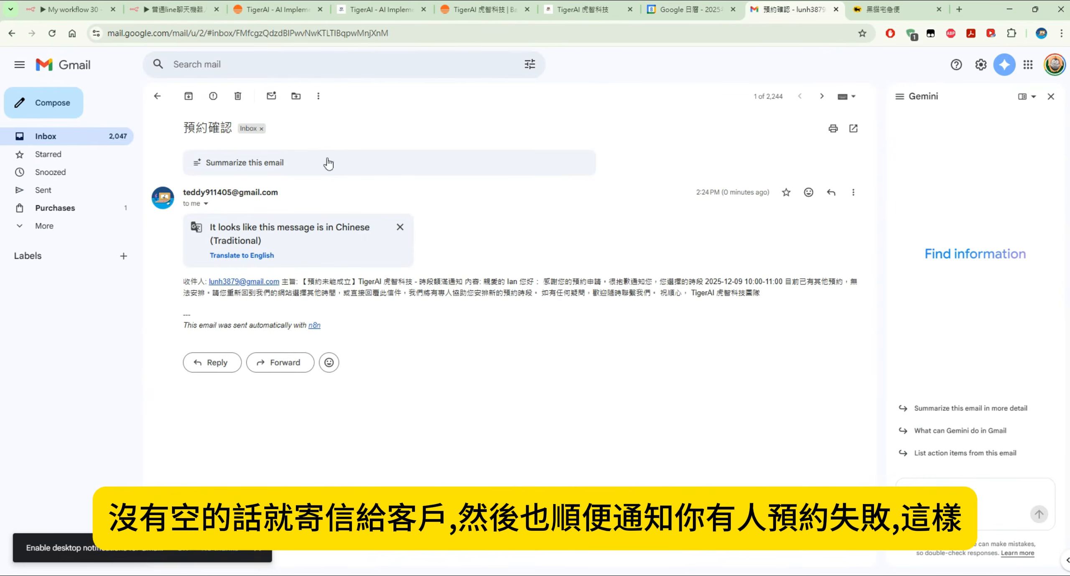
pyautogui.click(79, 15)
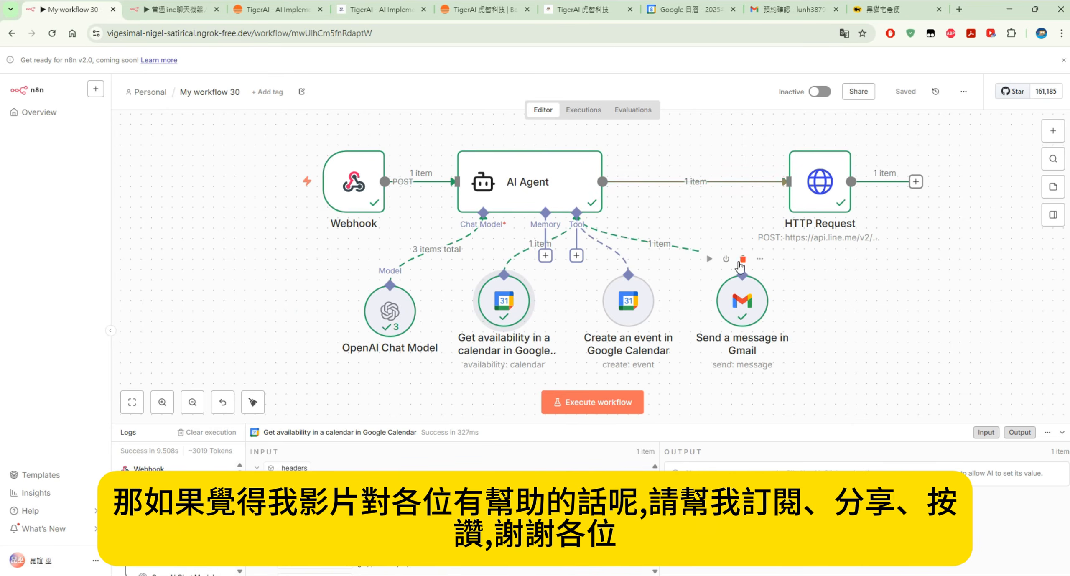
pyautogui.scroll(-1, 739, 267)
pyautogui.scroll(2, 739, 267)
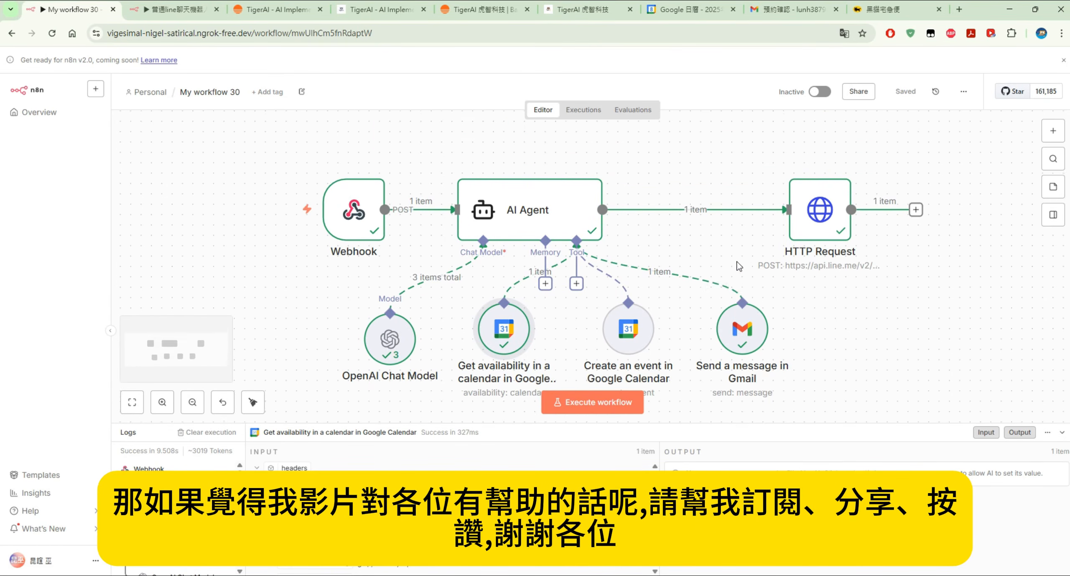
pyautogui.scroll(-1, 739, 267)
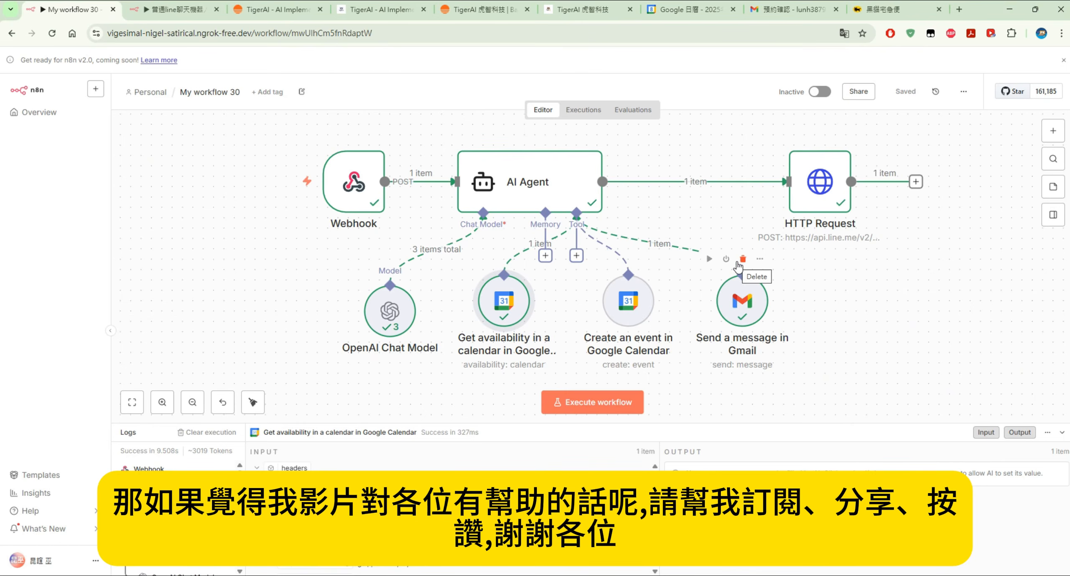